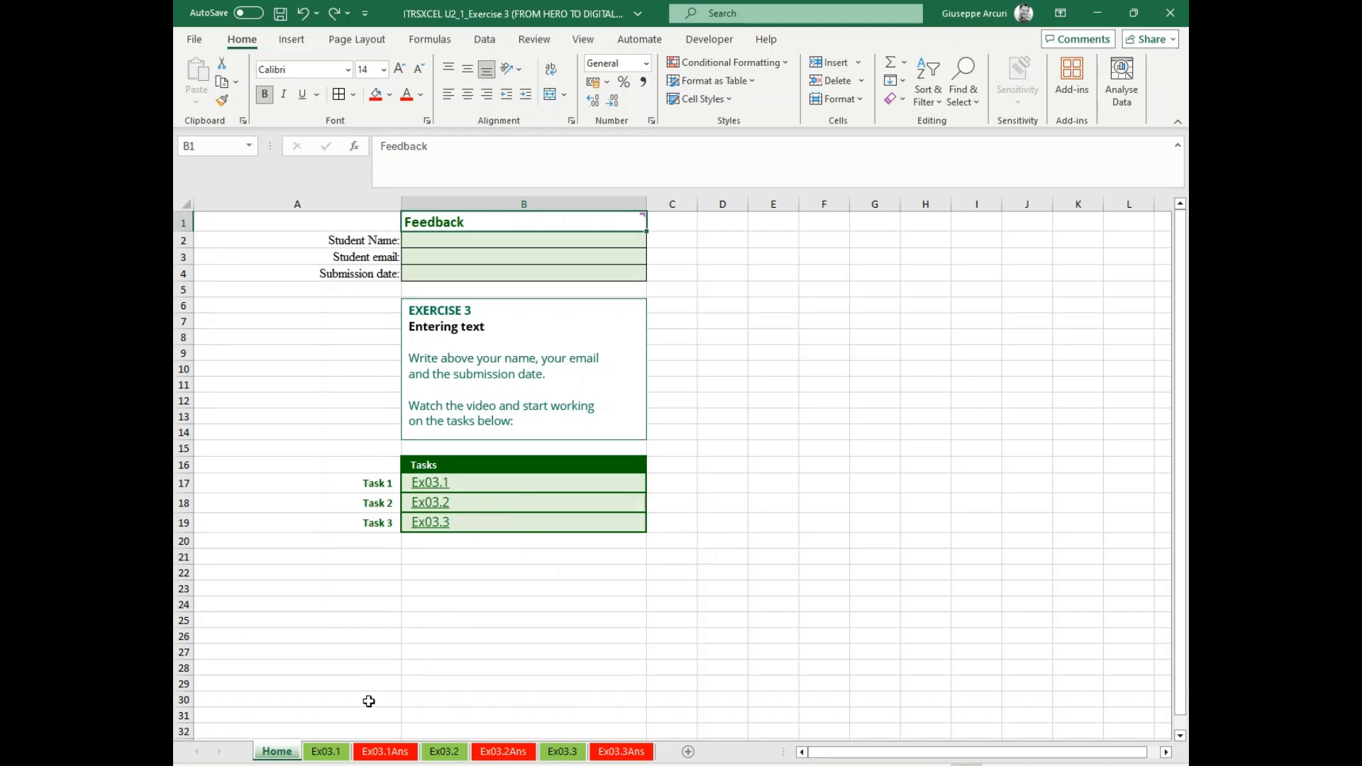
Clear the existing entries from cells B5 to B9 on the Ex03.1 sheet.
{"action": "left_click", "coordinate": [342, 754]}
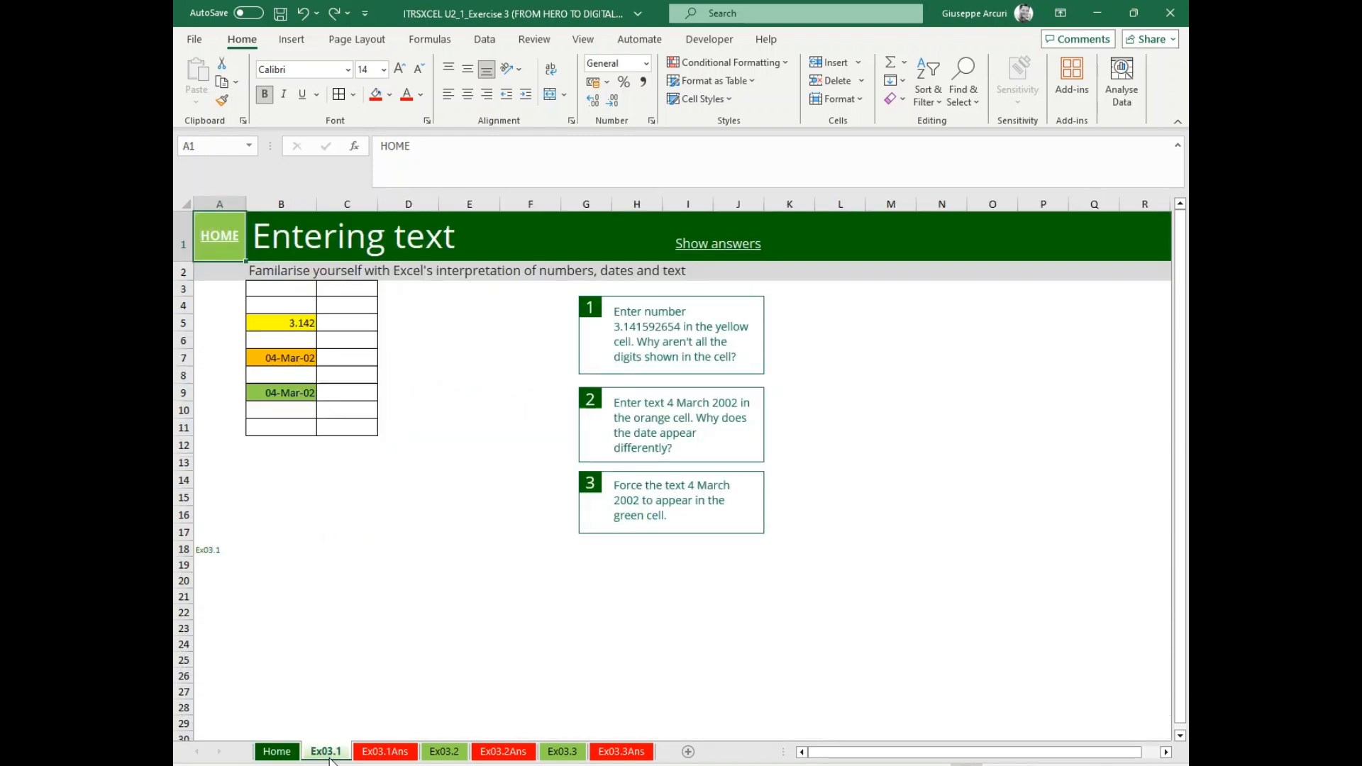
{"action": "left_click", "coordinate": [271, 320]}
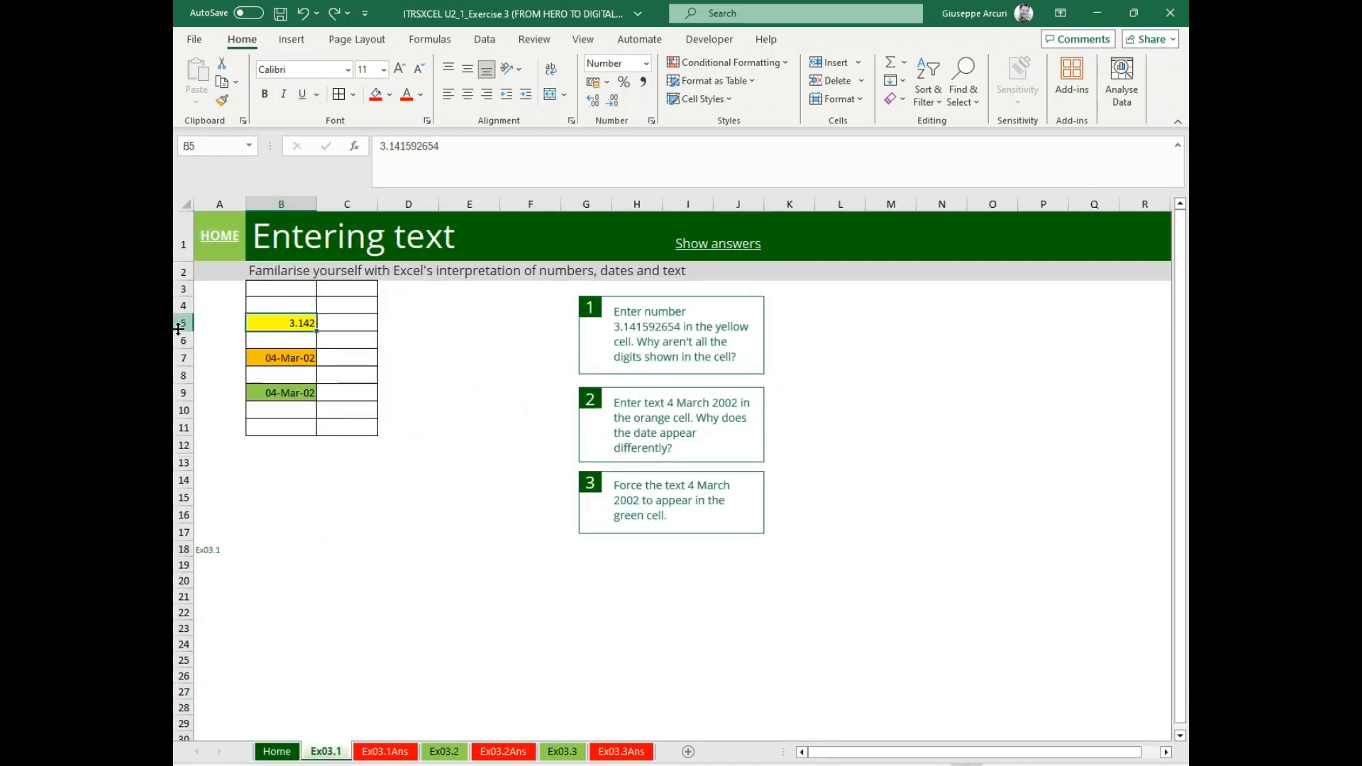
{"action": "left_click", "coordinate": [284, 359]}
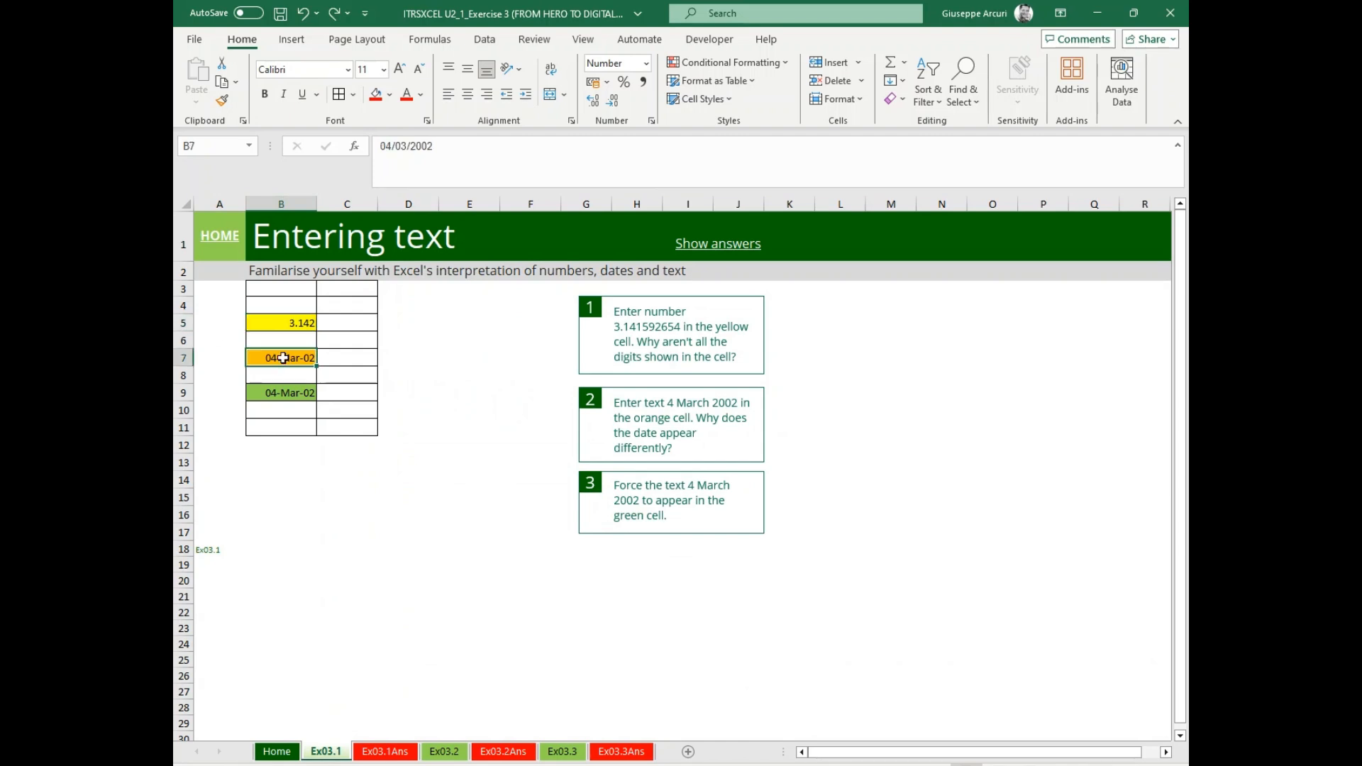
{"action": "left_click", "coordinate": [287, 393]}
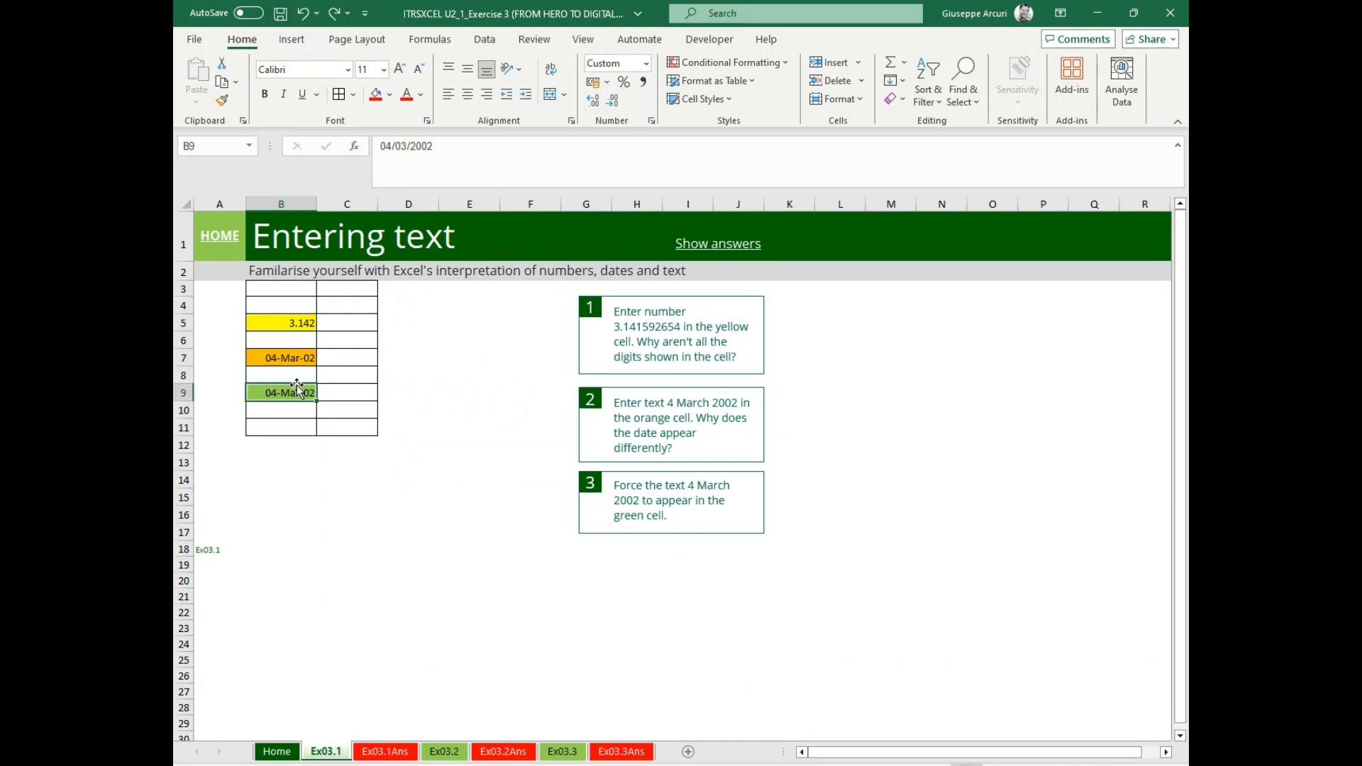
{"action": "left_click", "coordinate": [434, 479]}
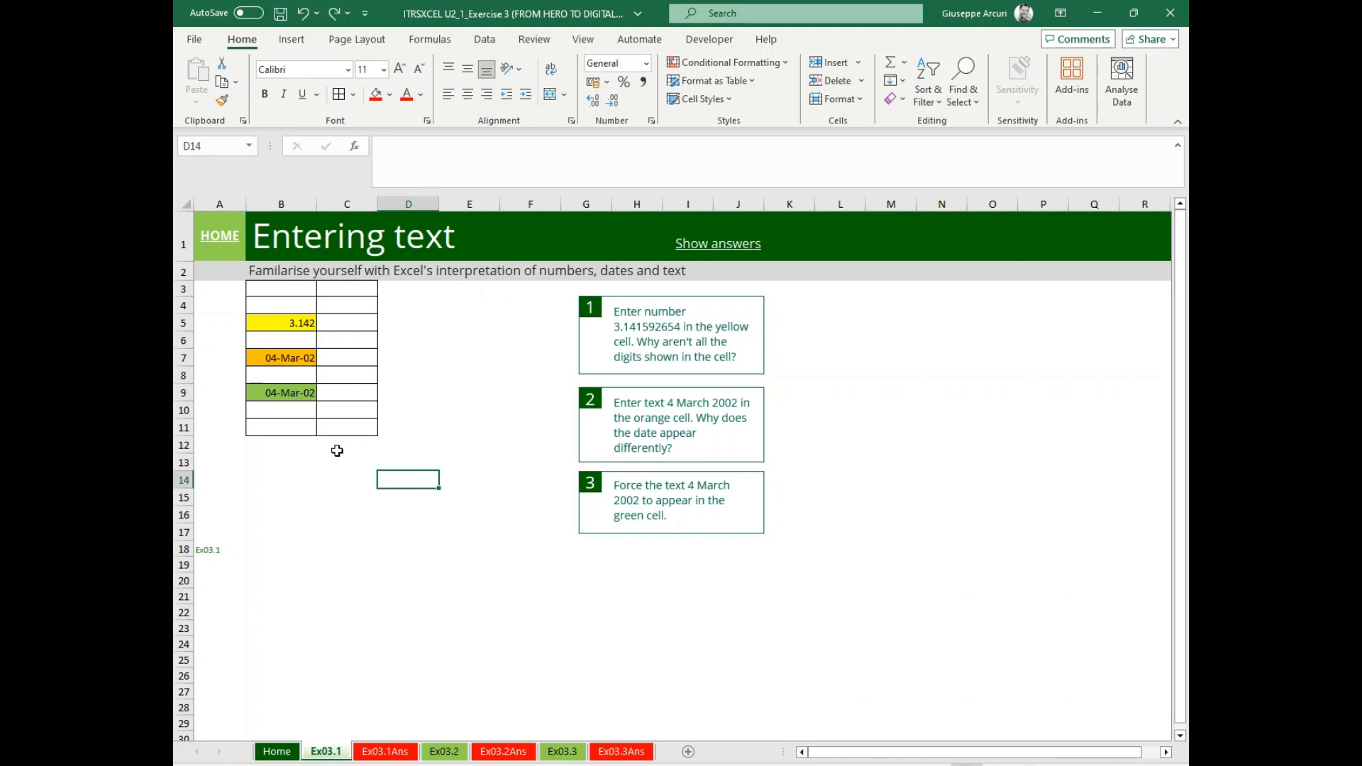
{"action": "left_click_drag", "start_coordinate": [295, 323], "coordinate": [283, 402]}
{"action": "key", "text": "Delete"}
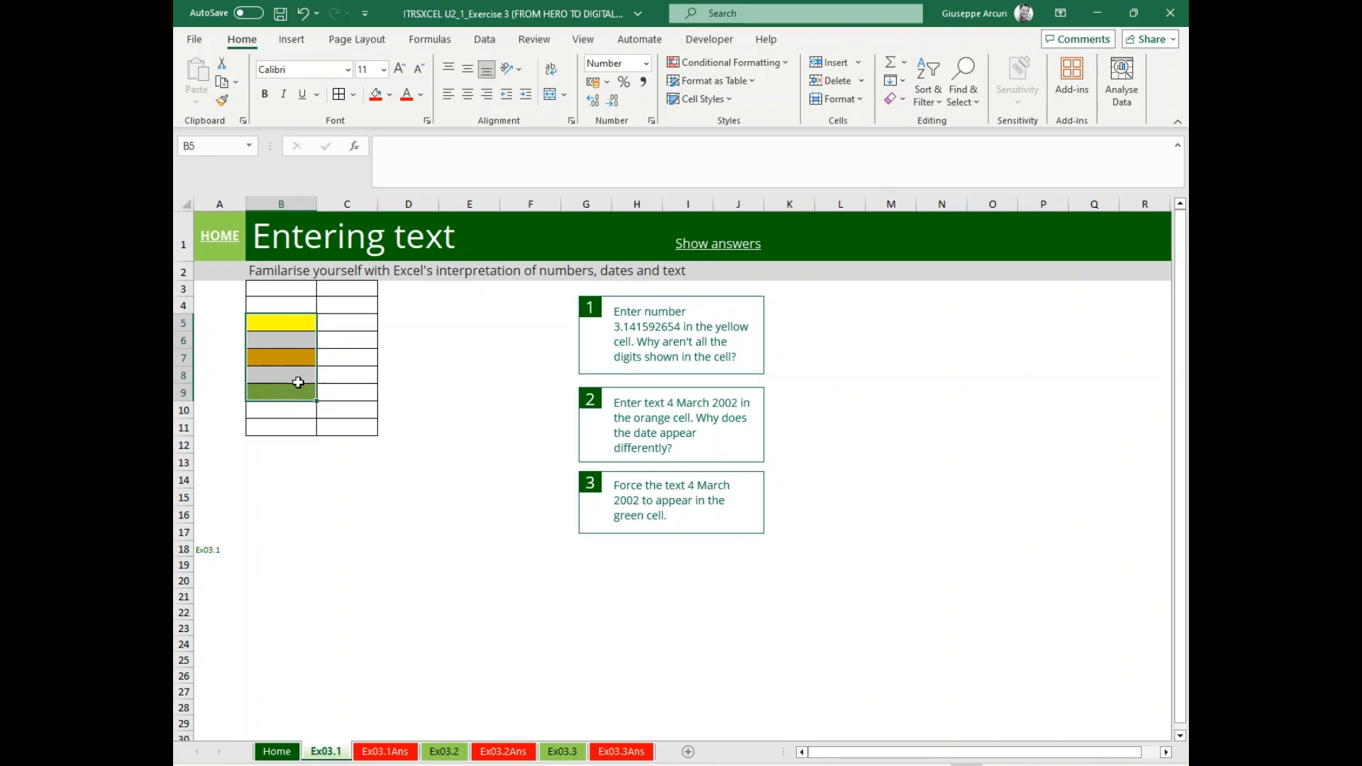
{"action": "left_click", "coordinate": [347, 480]}
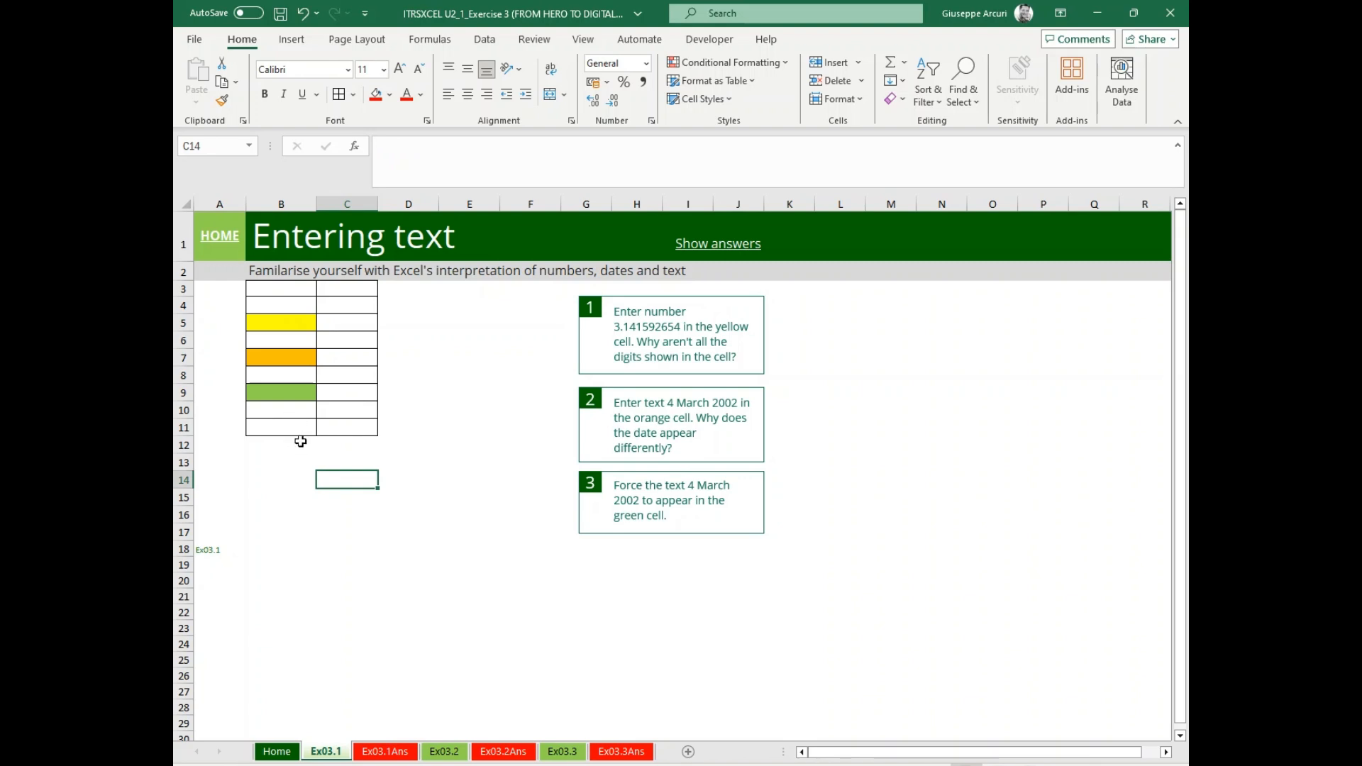
{"action": "left_click", "coordinate": [212, 146]}
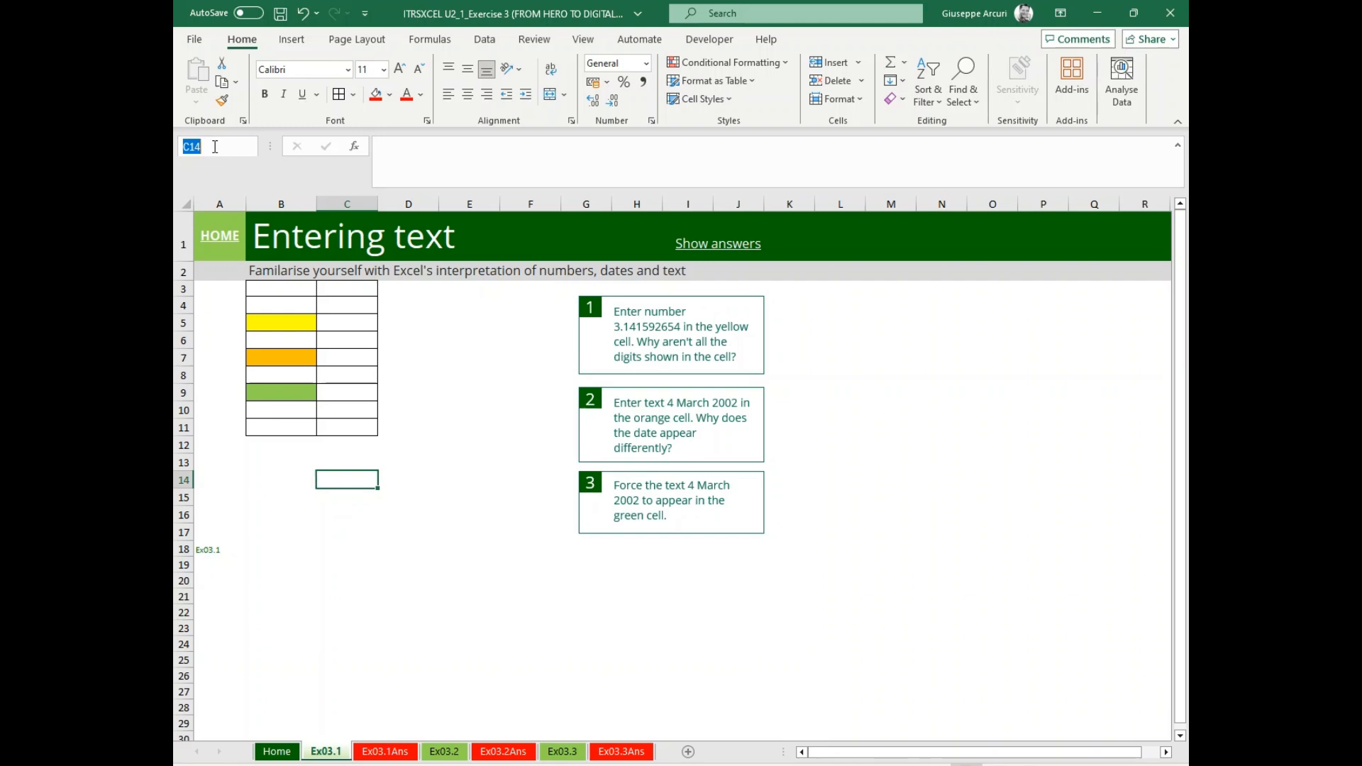
{"action": "type", "text": "b5"}
{"action": "key", "text": "Return"}
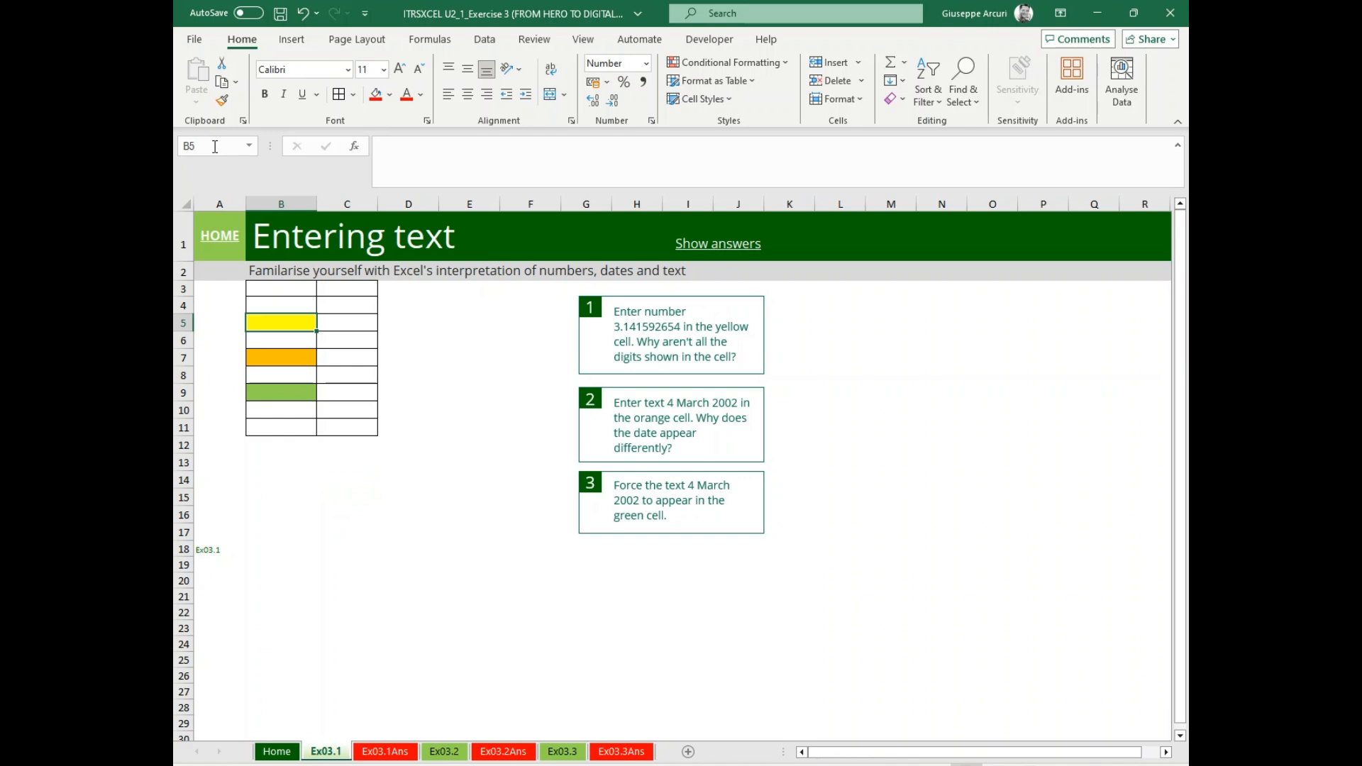
{"action": "left_click", "coordinate": [216, 145]}
{"action": "left_click", "coordinate": [277, 752]}
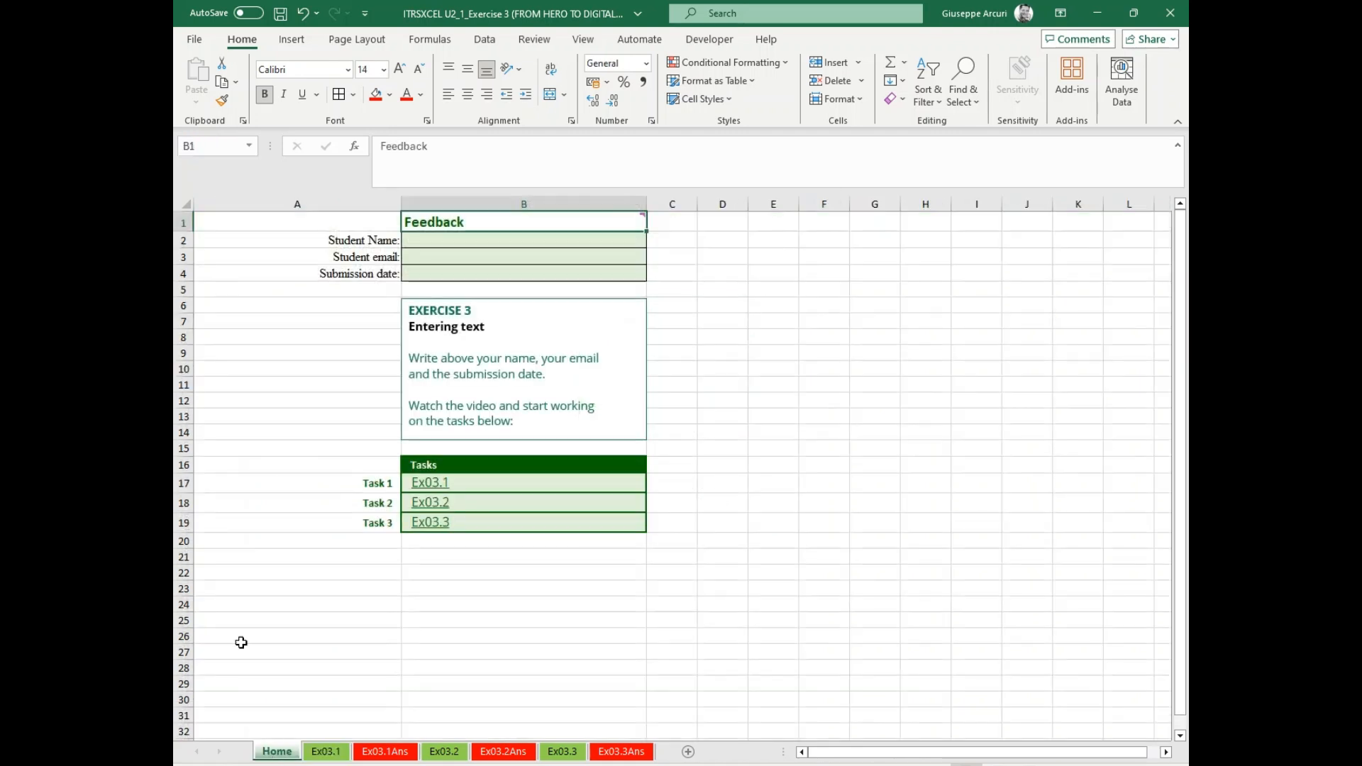
{"action": "left_click", "coordinate": [430, 484]}
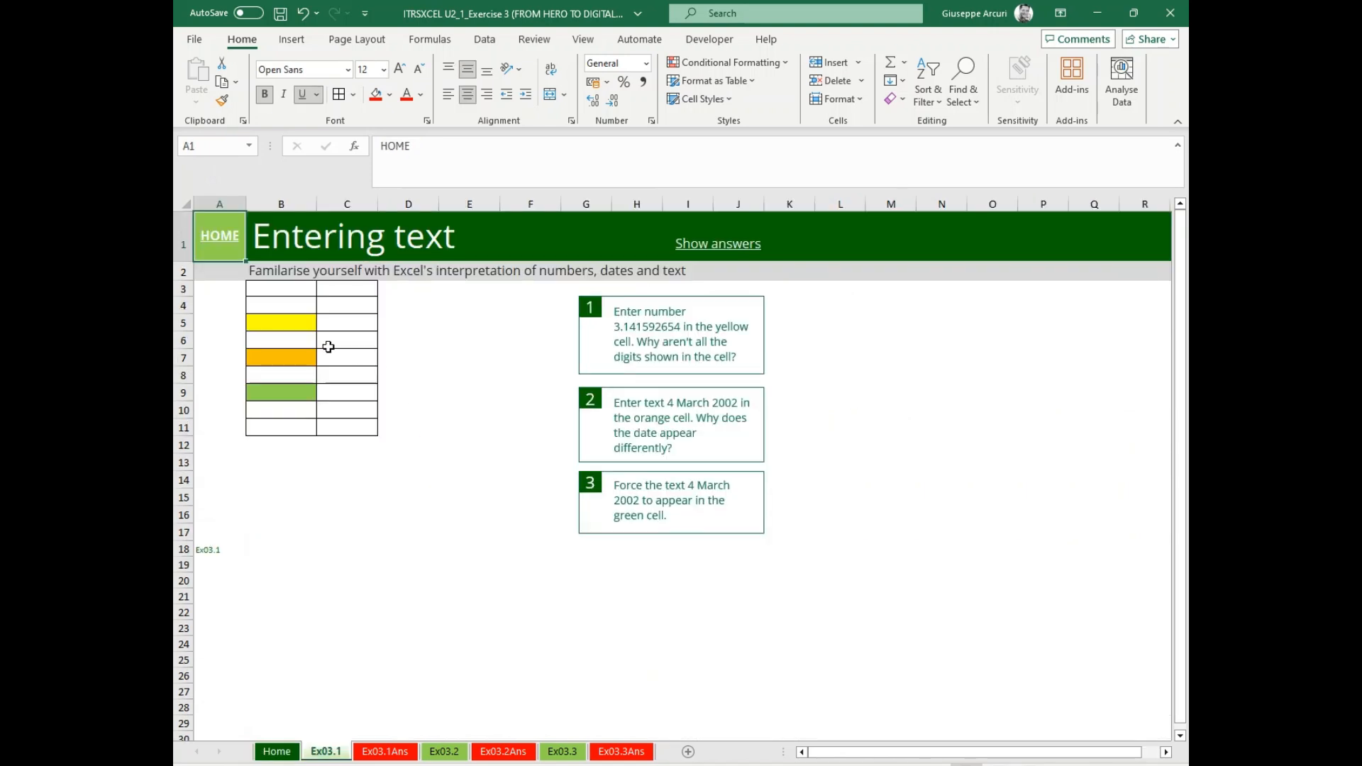
Go to the yellow cell B5 and enter the number 3.141592654 from task 1.
{"action": "left_click", "coordinate": [216, 146]}
{"action": "type", "text": "b5"}
{"action": "key", "text": "Return"}
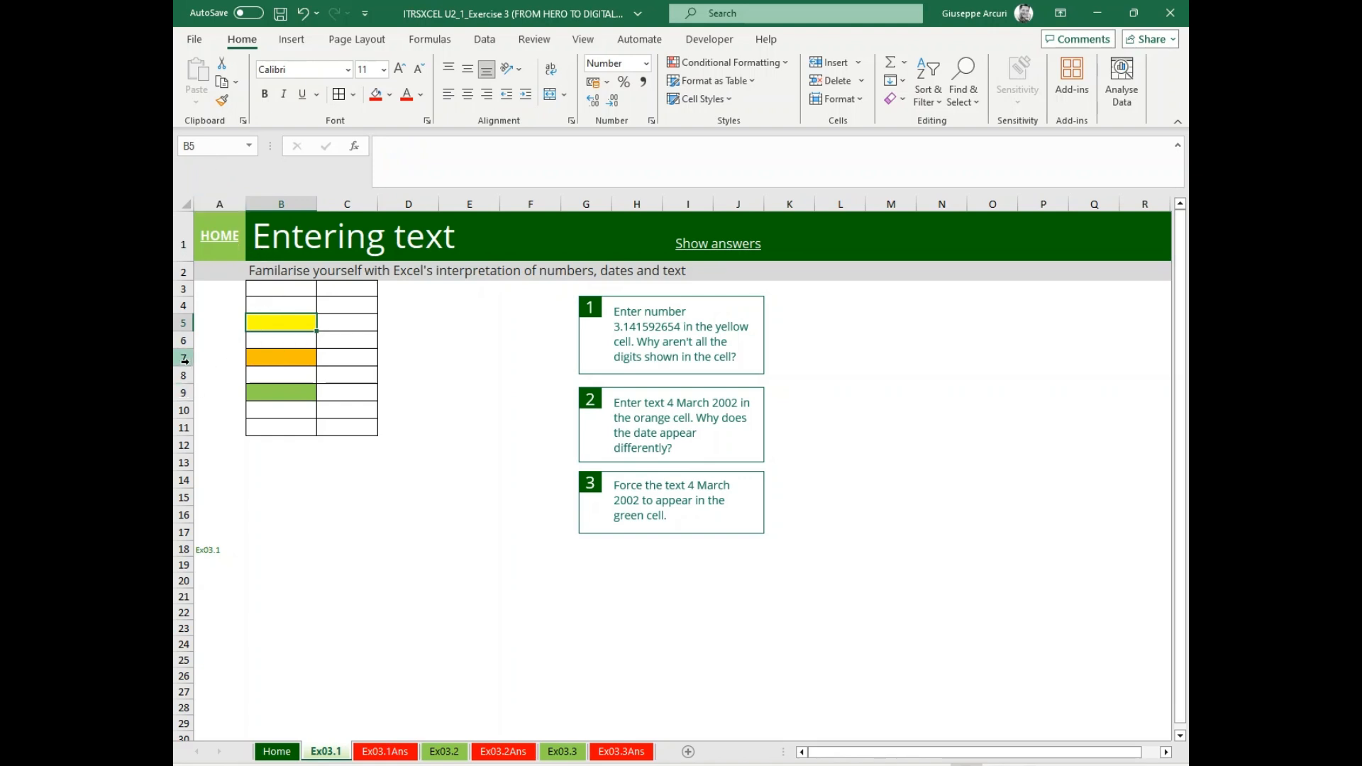
{"action": "type", "text": "3.14159"}
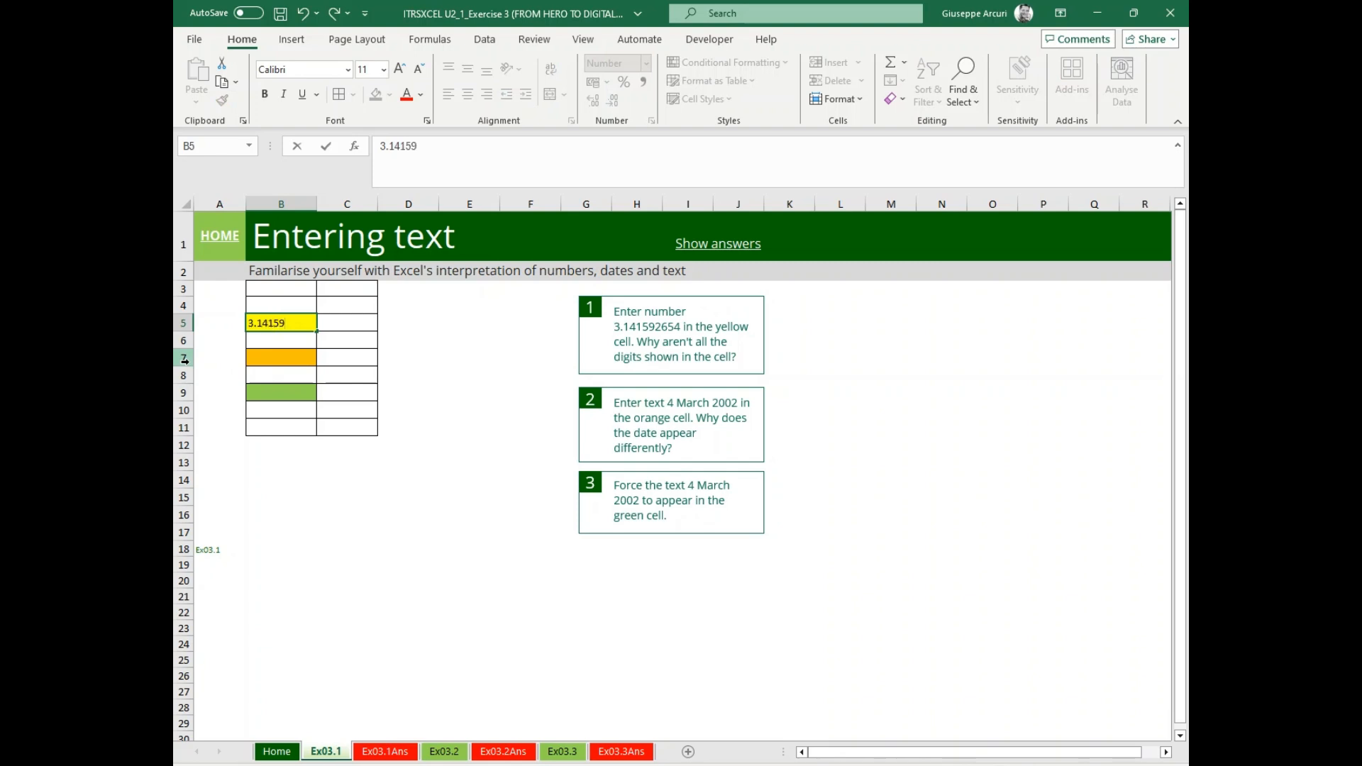
{"action": "type", "text": "2654"}
{"action": "key", "text": "Return"}
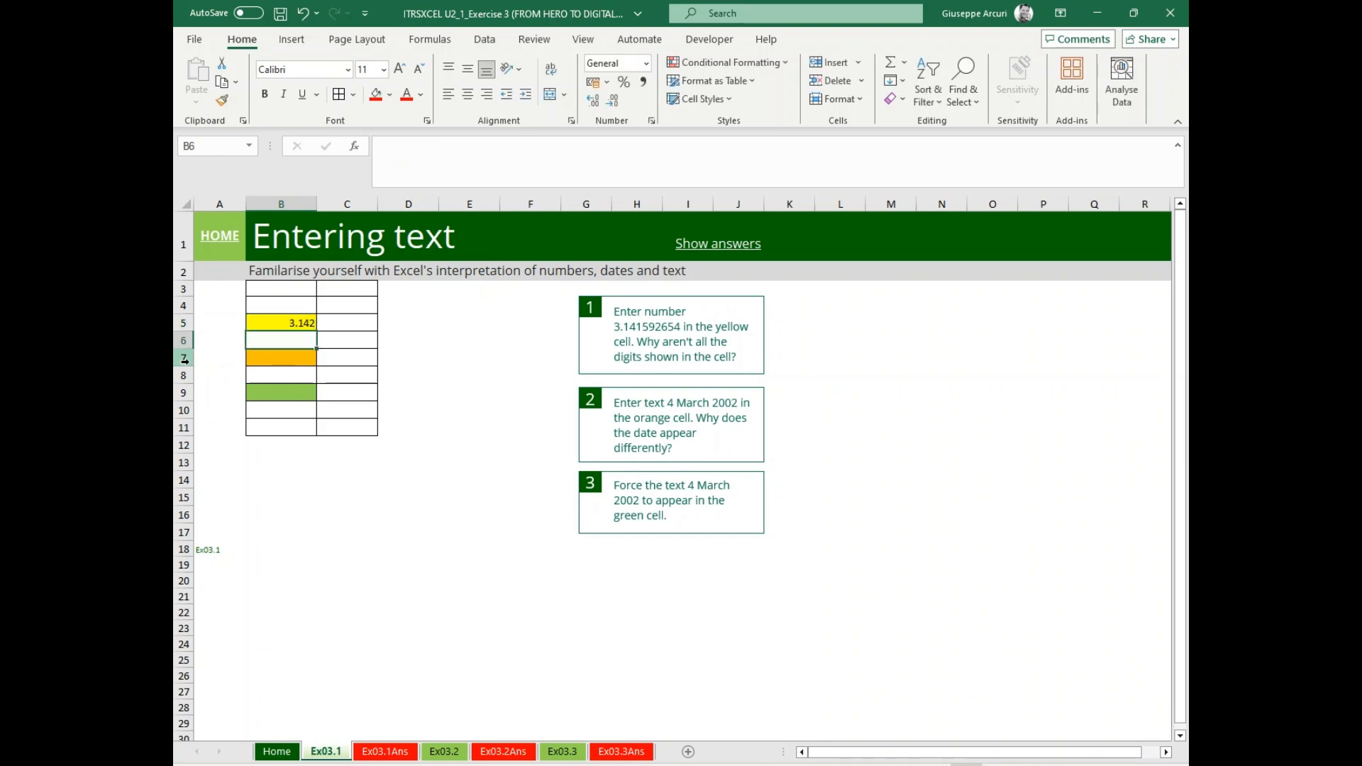
Enter 4 March 2002 in the orange cell B7.
{"action": "key", "text": "Down"}
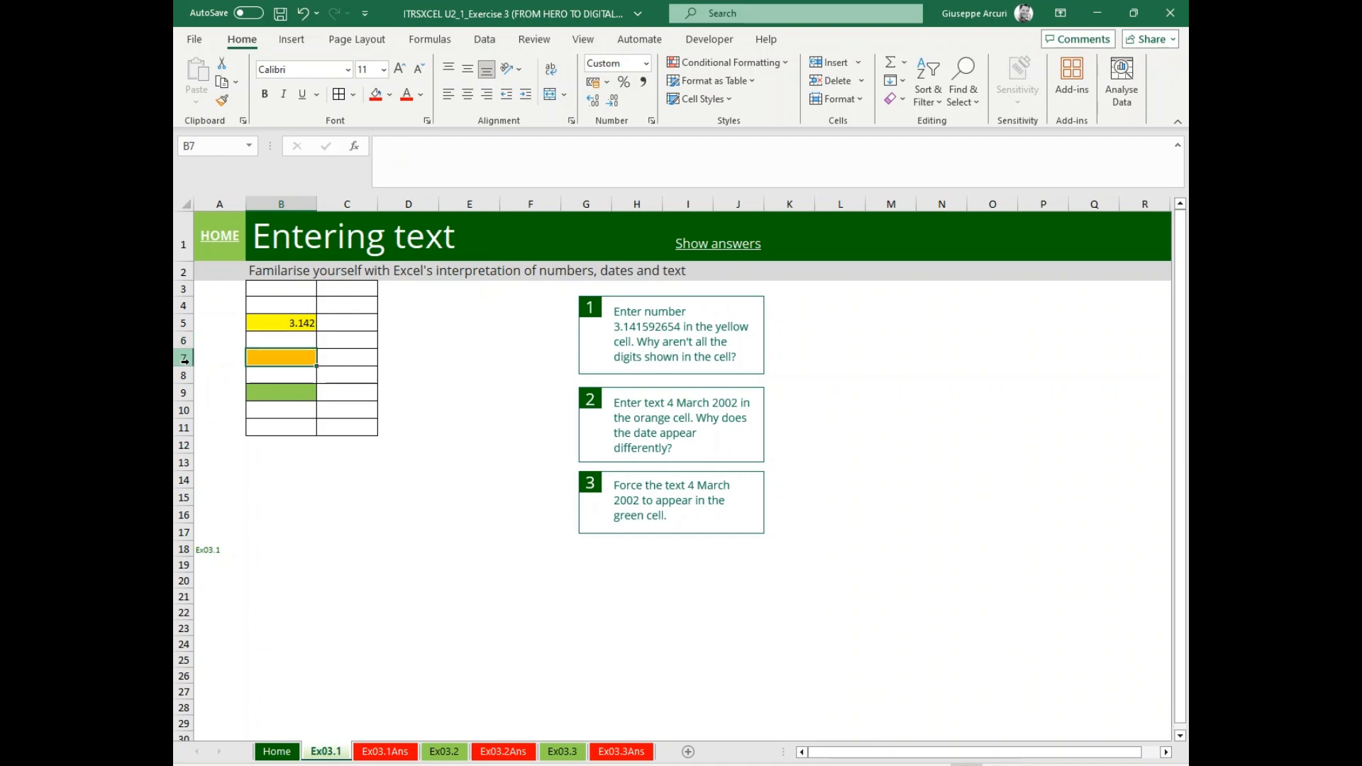
{"action": "type", "text": "4 March"}
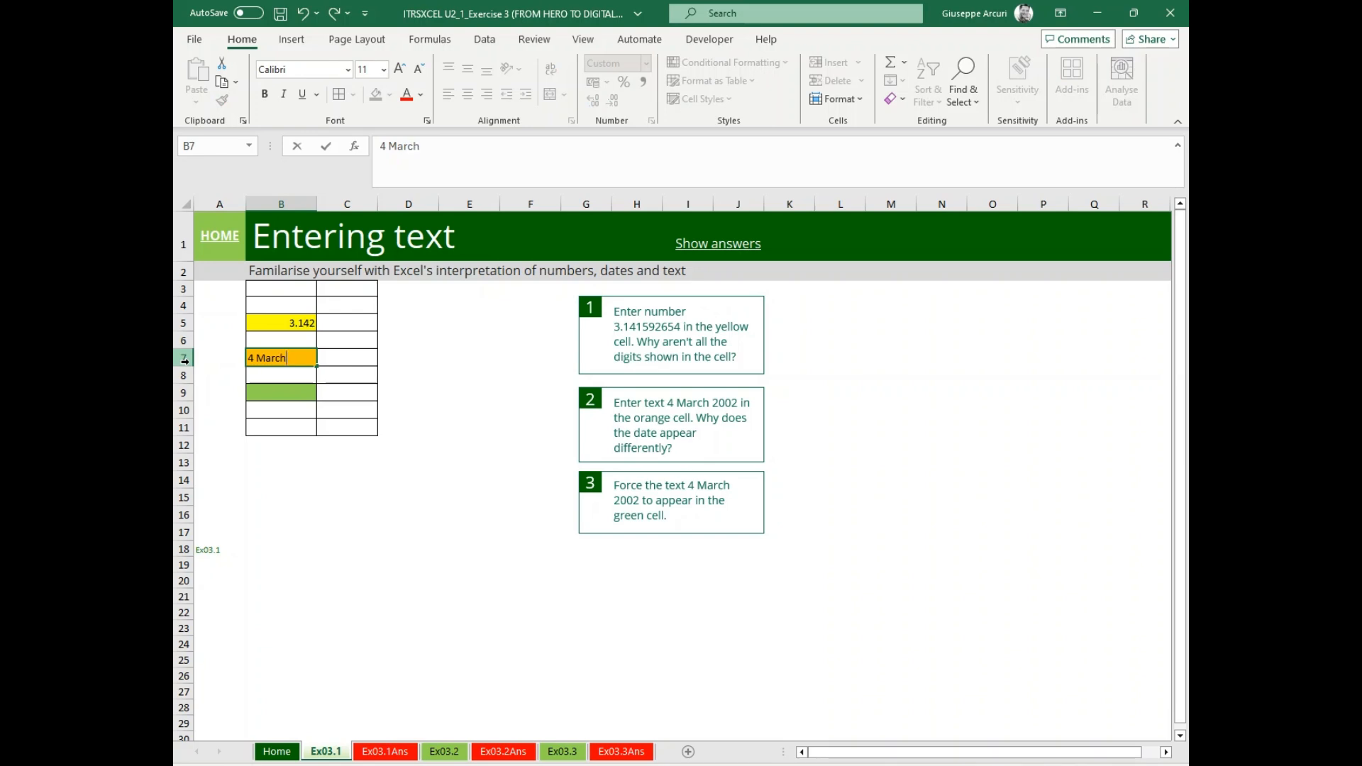
{"action": "type", "text": "200"}
{"action": "type", "text": "2"}
{"action": "key", "text": "Return"}
{"action": "key", "text": "Return"}
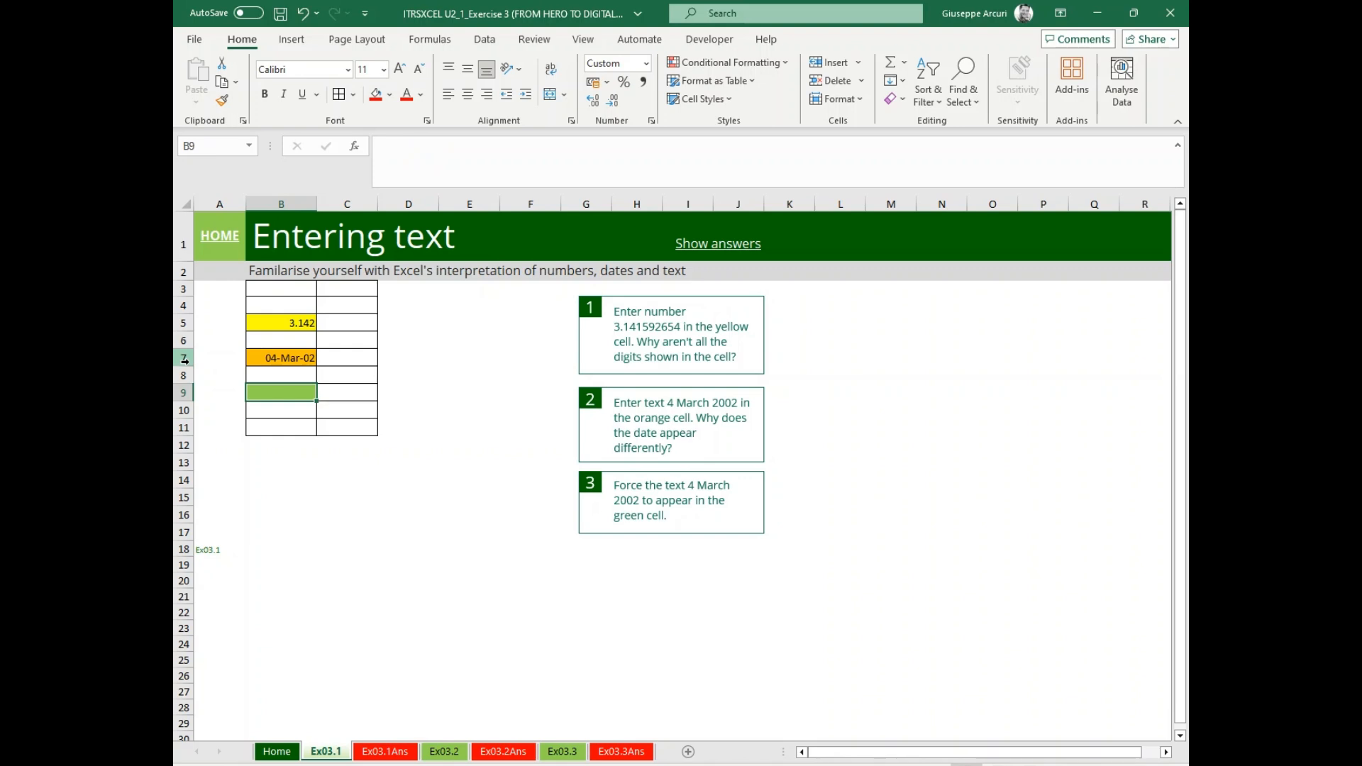
Enter 4 March 2002 in the green cell B9 without a leading apostrophe.
{"action": "type", "text": "4 Ma"}
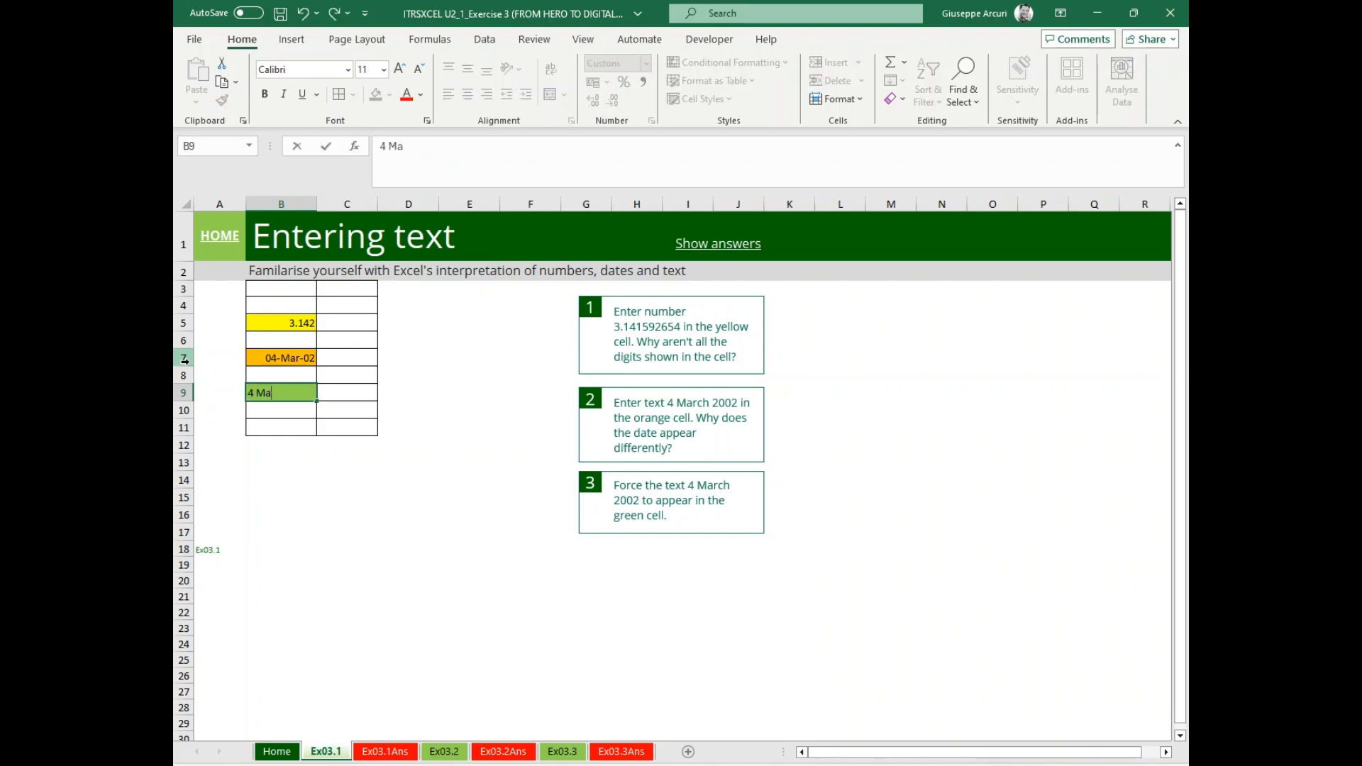
{"action": "type", "text": "rch 2002"}
{"action": "key", "text": "Return"}
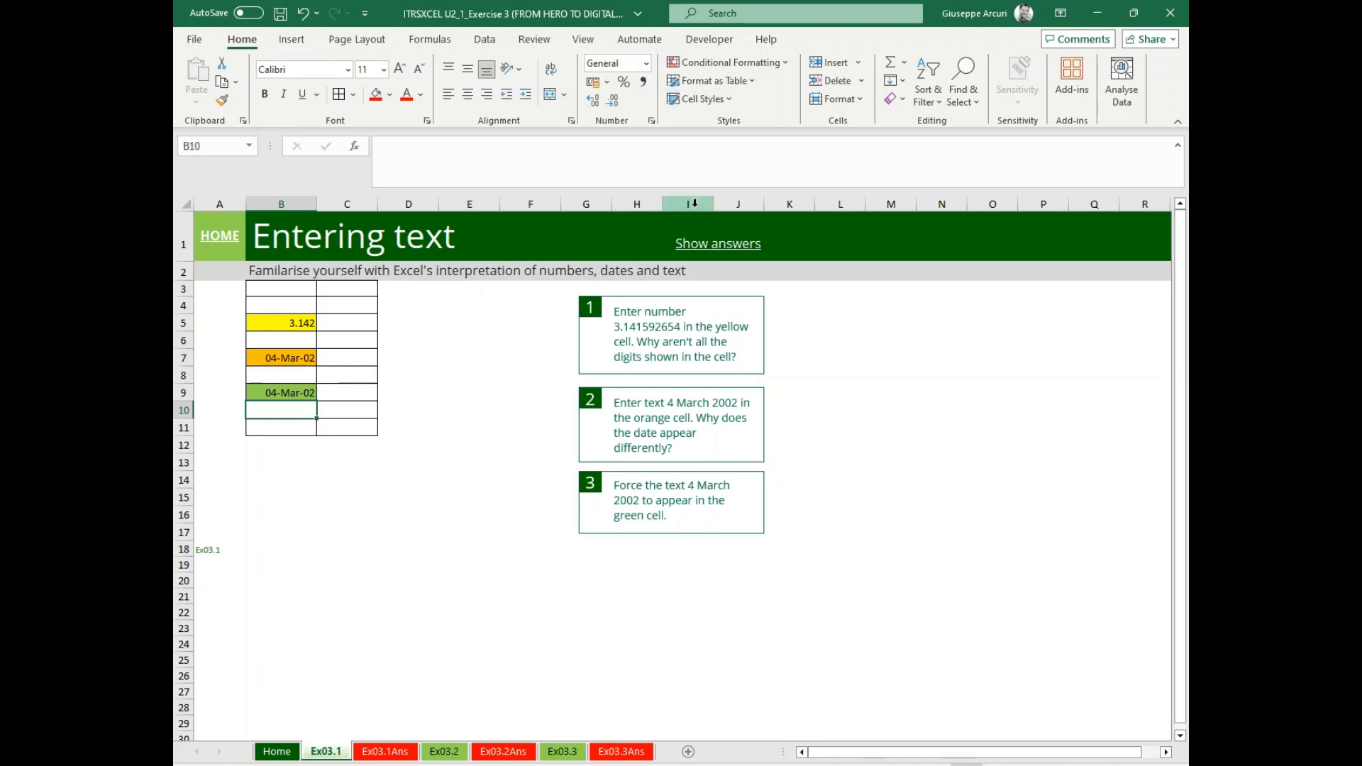
Show the answers for this exercise and compare the Ex03.1 sheet with Ex03.1Ans.
{"action": "left_click", "coordinate": [724, 243]}
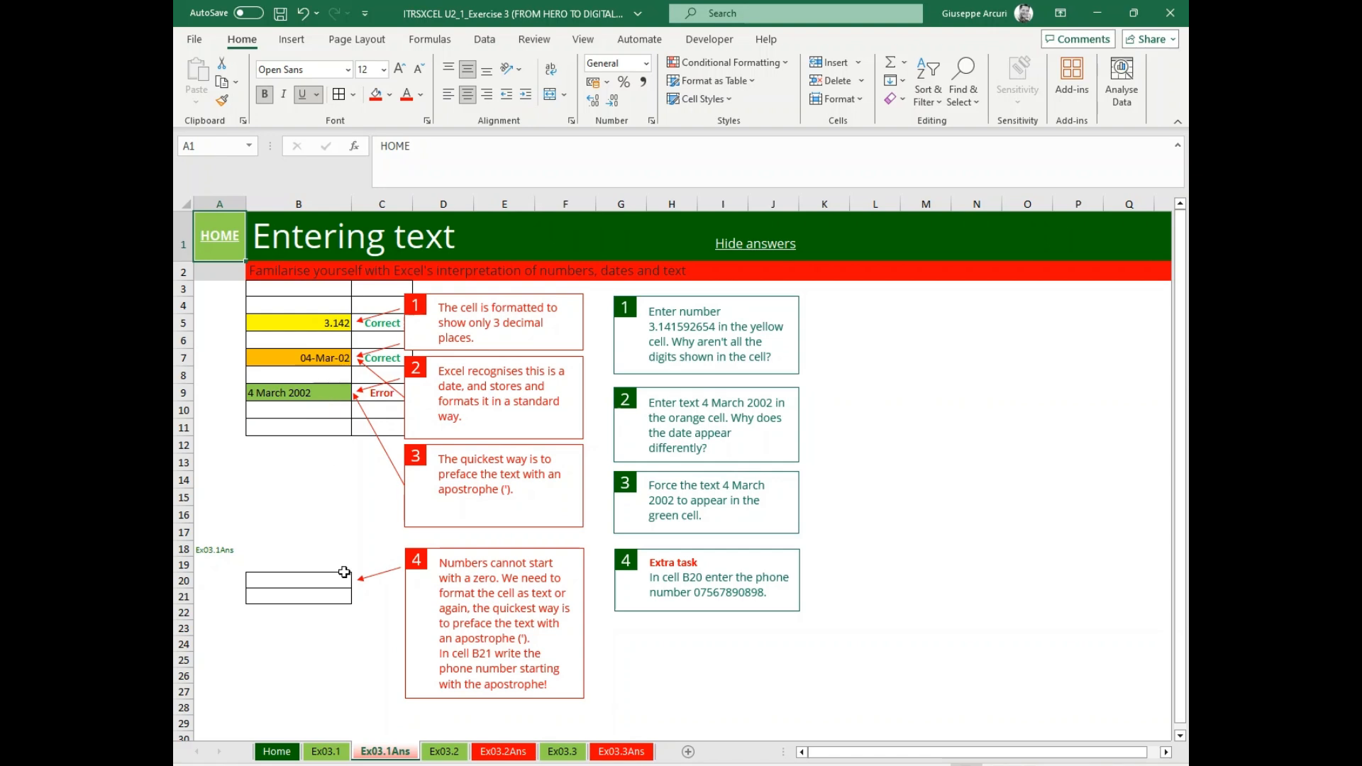
{"action": "left_click", "coordinate": [325, 750]}
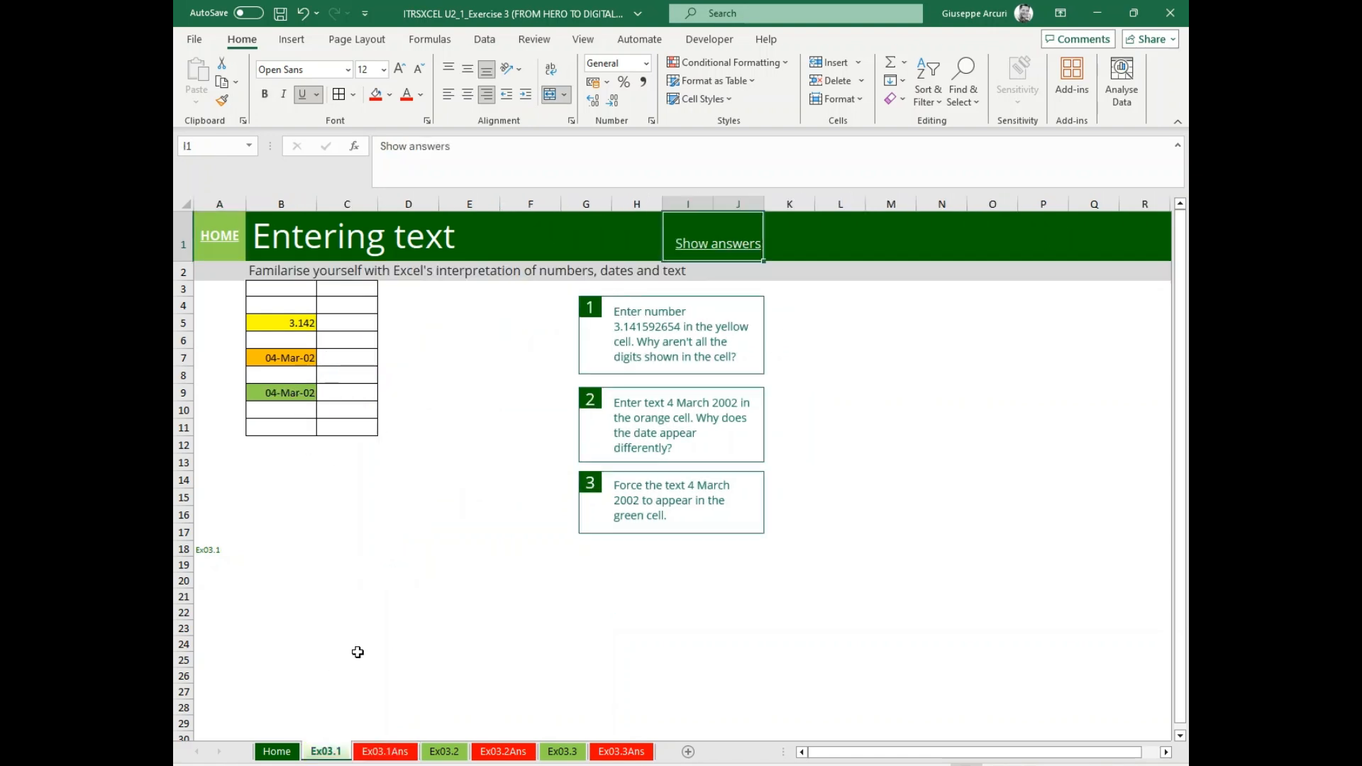
{"action": "left_click", "coordinate": [383, 752]}
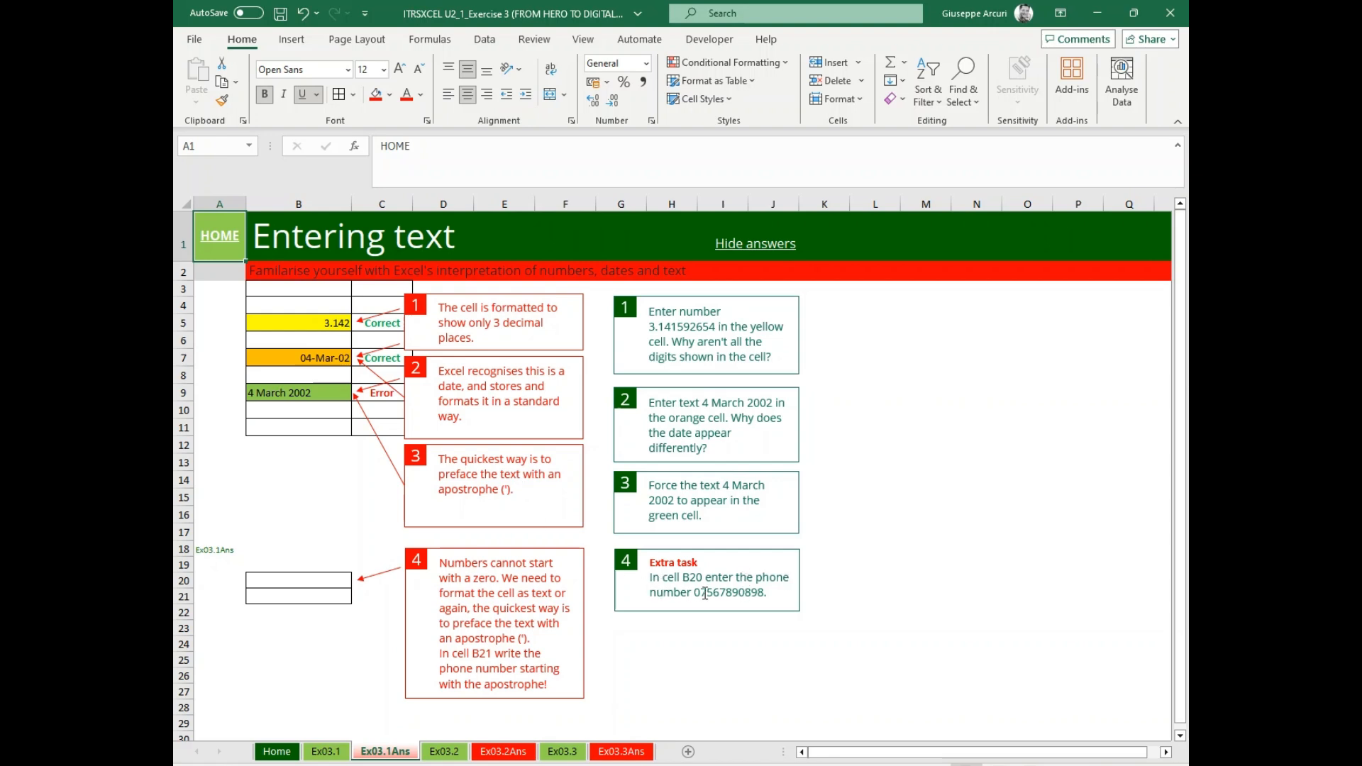
Go to cell B20 on Ex03.1Ans and enter the extra task's phone number as a plain number.
{"action": "left_click", "coordinate": [222, 146]}
{"action": "type", "text": "b20"}
{"action": "key", "text": "Return"}
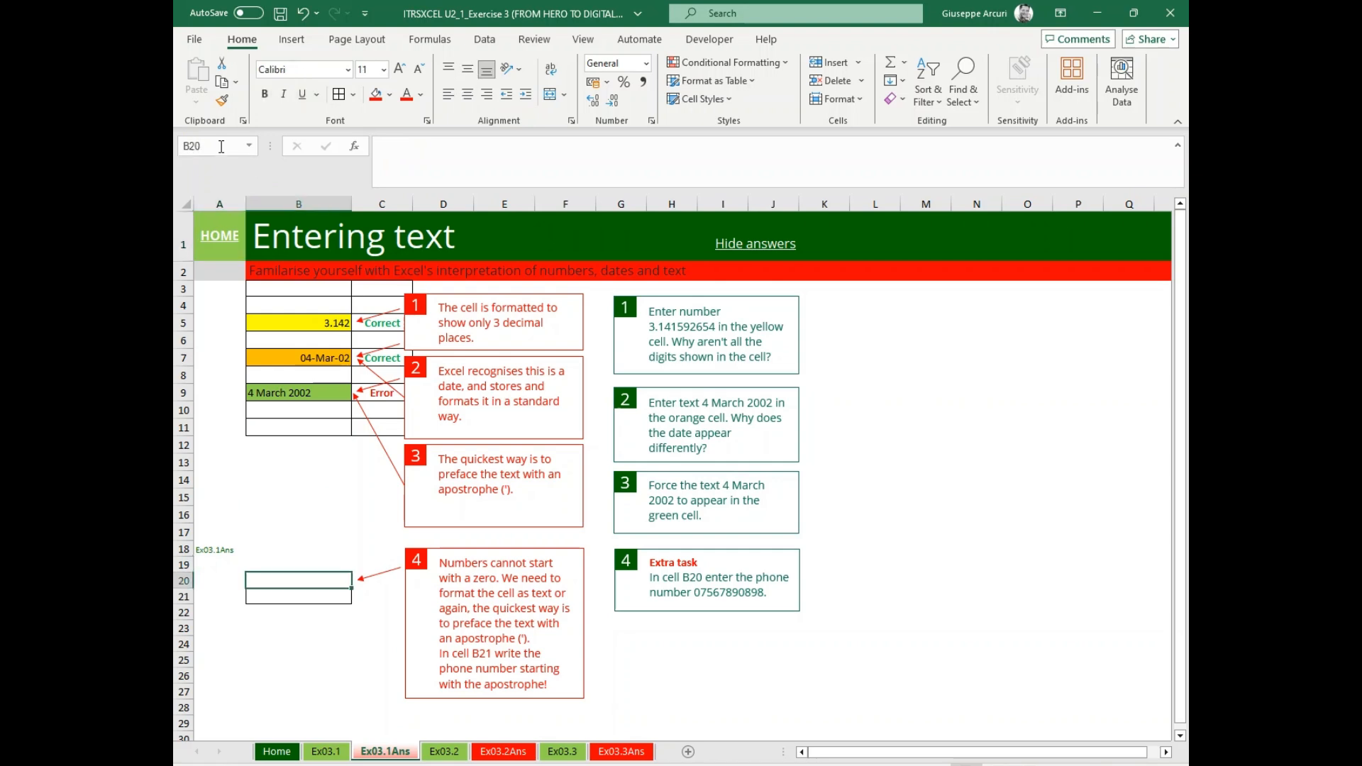
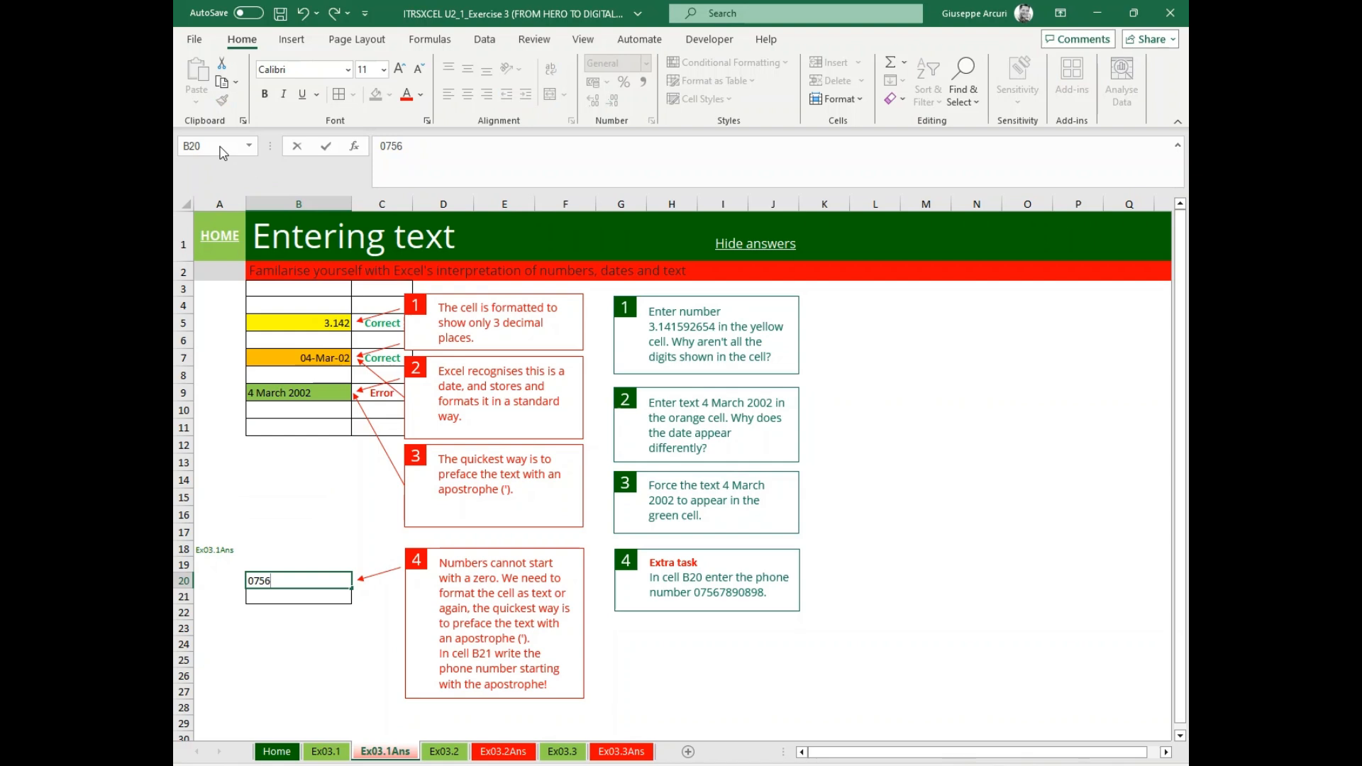
{"action": "key", "text": "Return"}
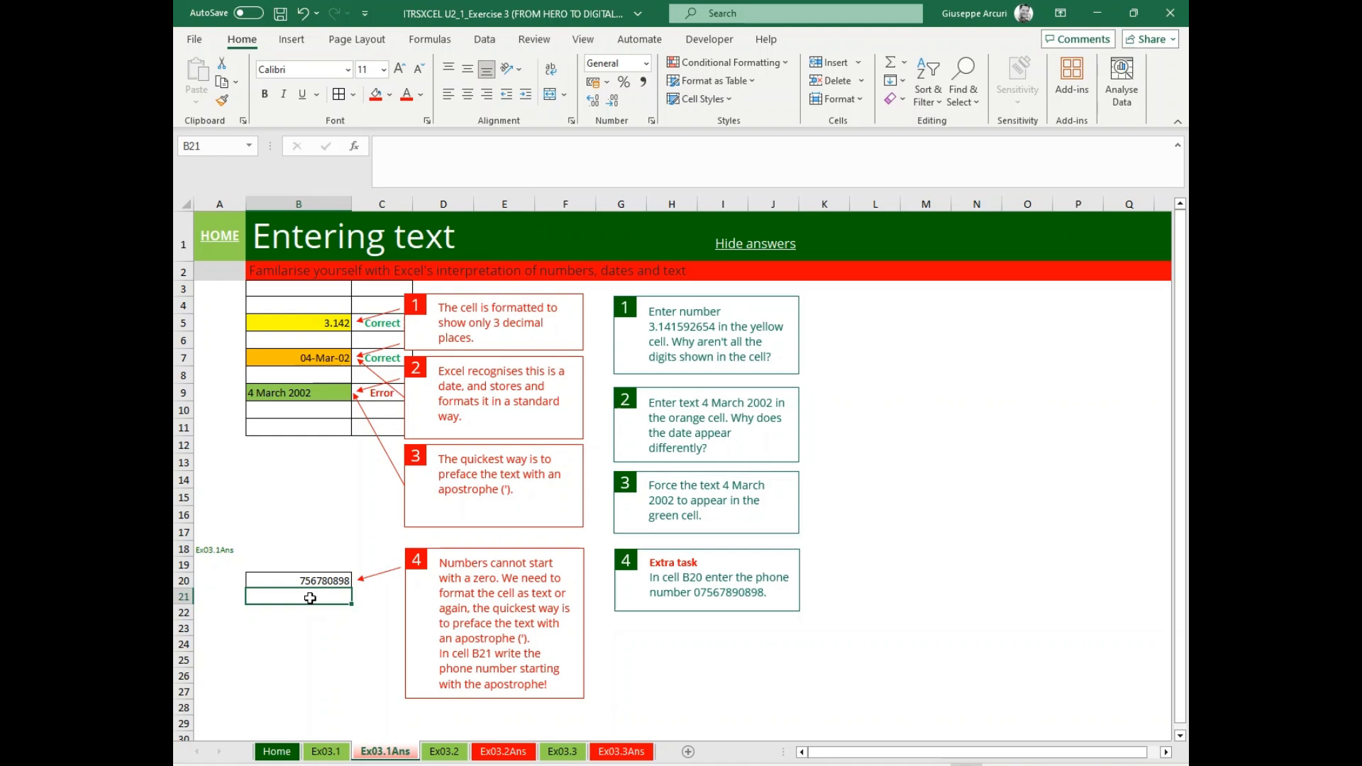
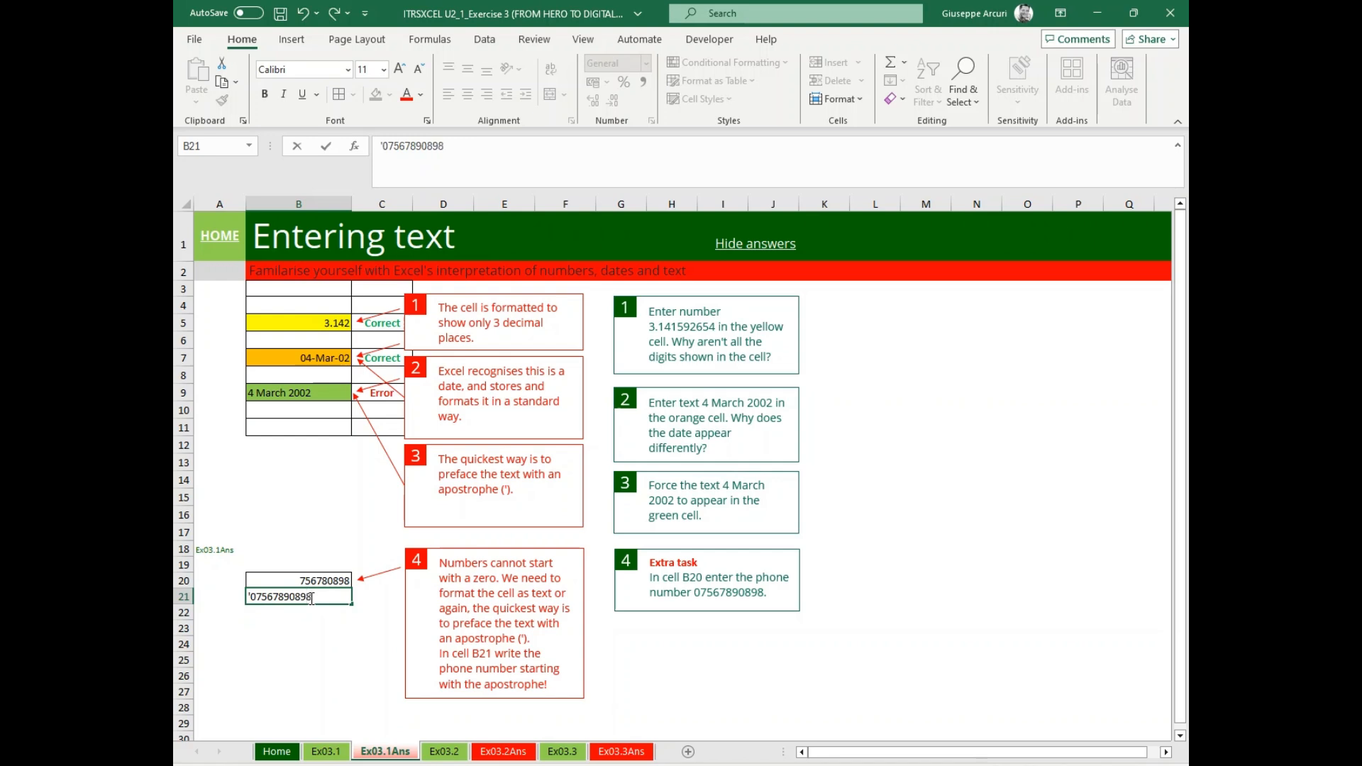
Enter the extra task's phone number as text in cell B21, prefaced with an apostrophe.
{"action": "key", "text": "Return"}
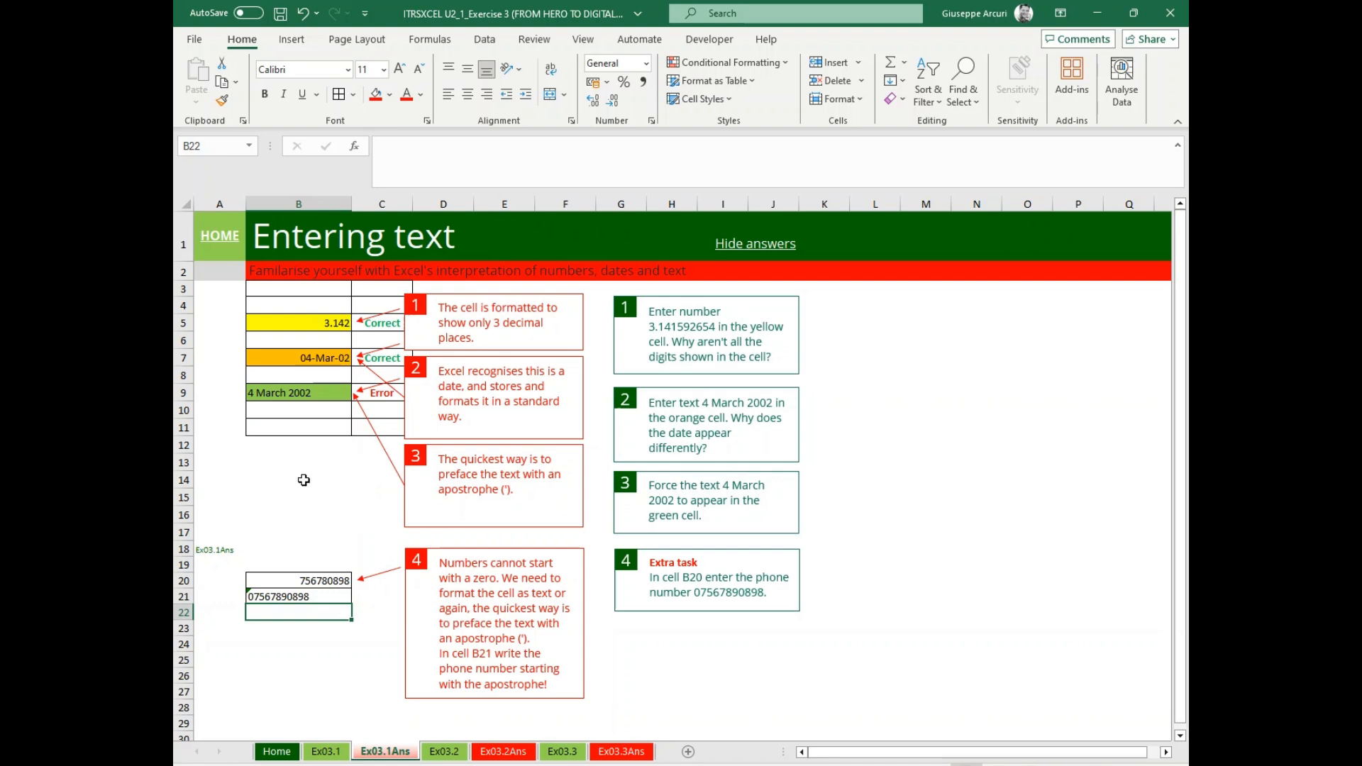
Centre the contents of cells B21 and B20 horizontally.
{"action": "left_click", "coordinate": [294, 600]}
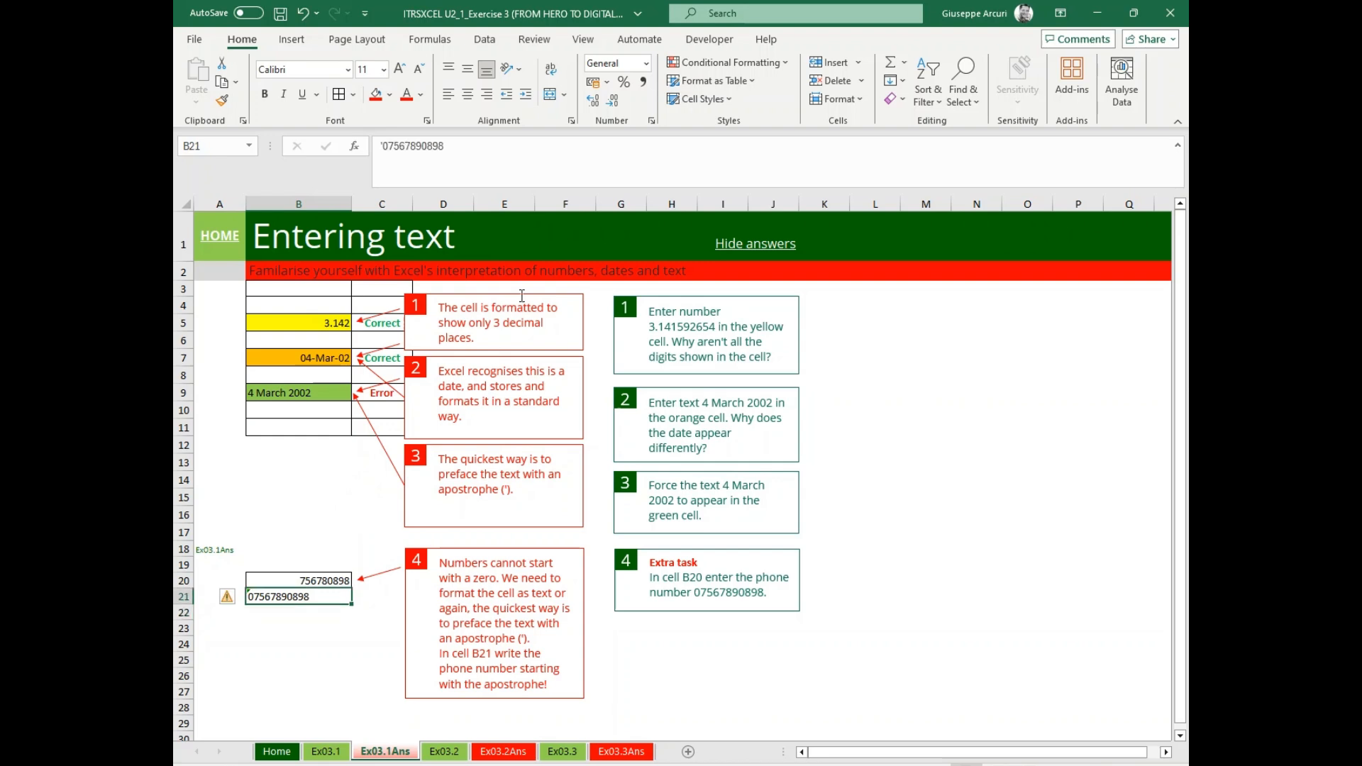
{"action": "left_click", "coordinate": [465, 103]}
{"action": "left_click", "coordinate": [285, 573]}
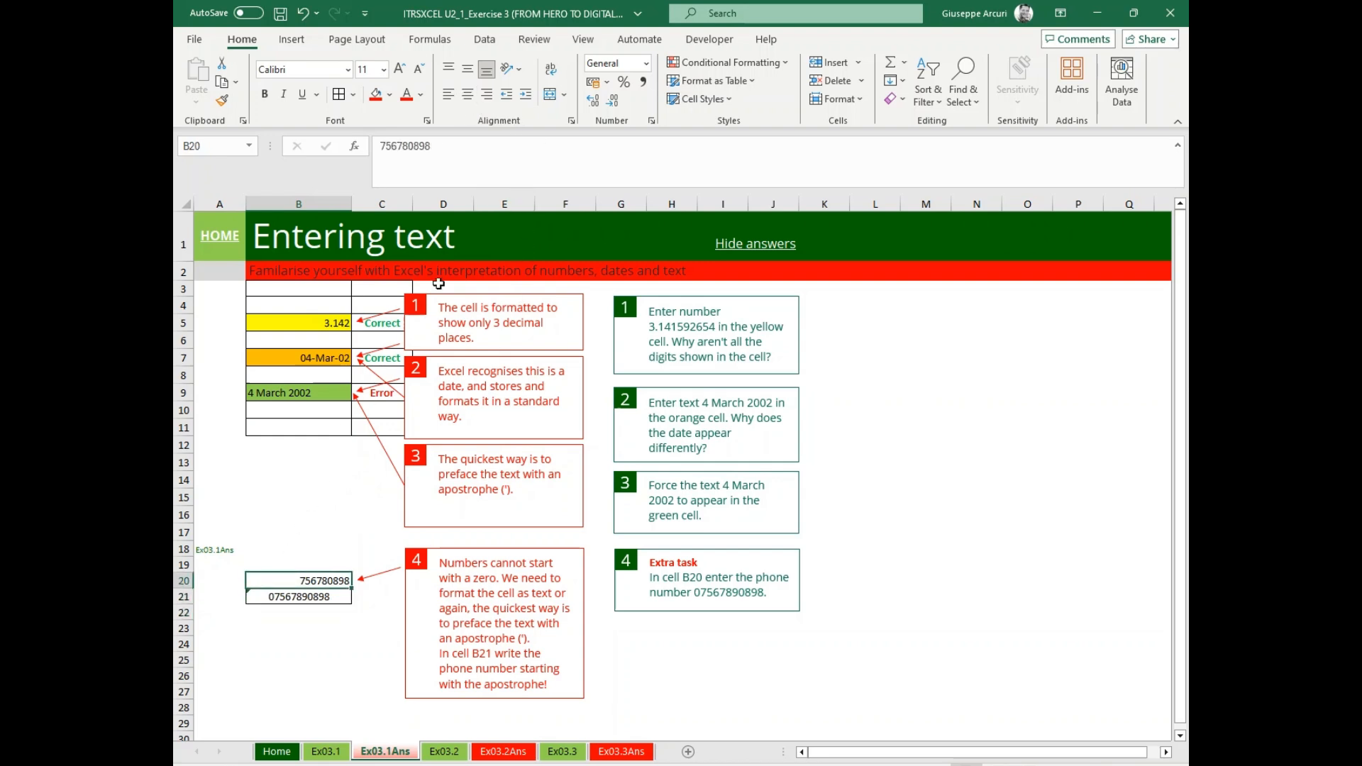
{"action": "left_click", "coordinate": [468, 97]}
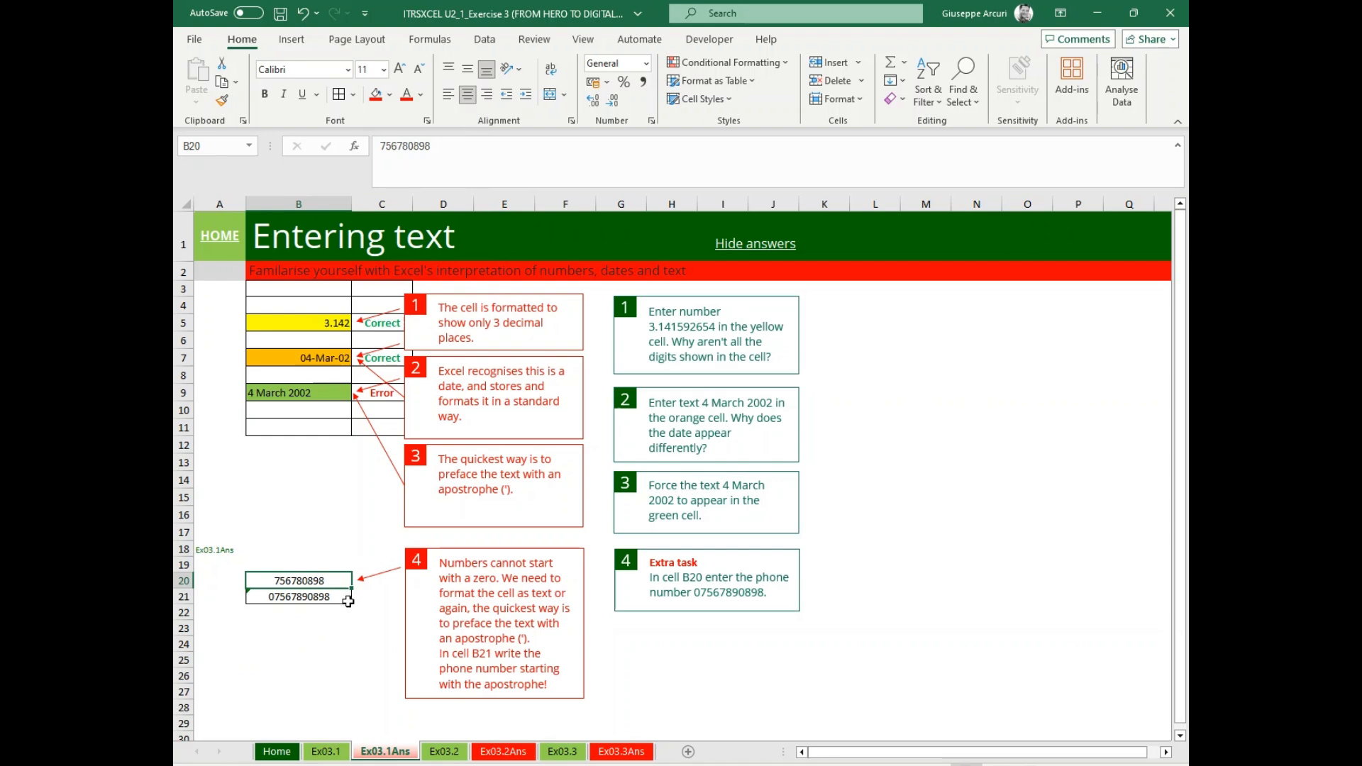
{"action": "left_click", "coordinate": [305, 642]}
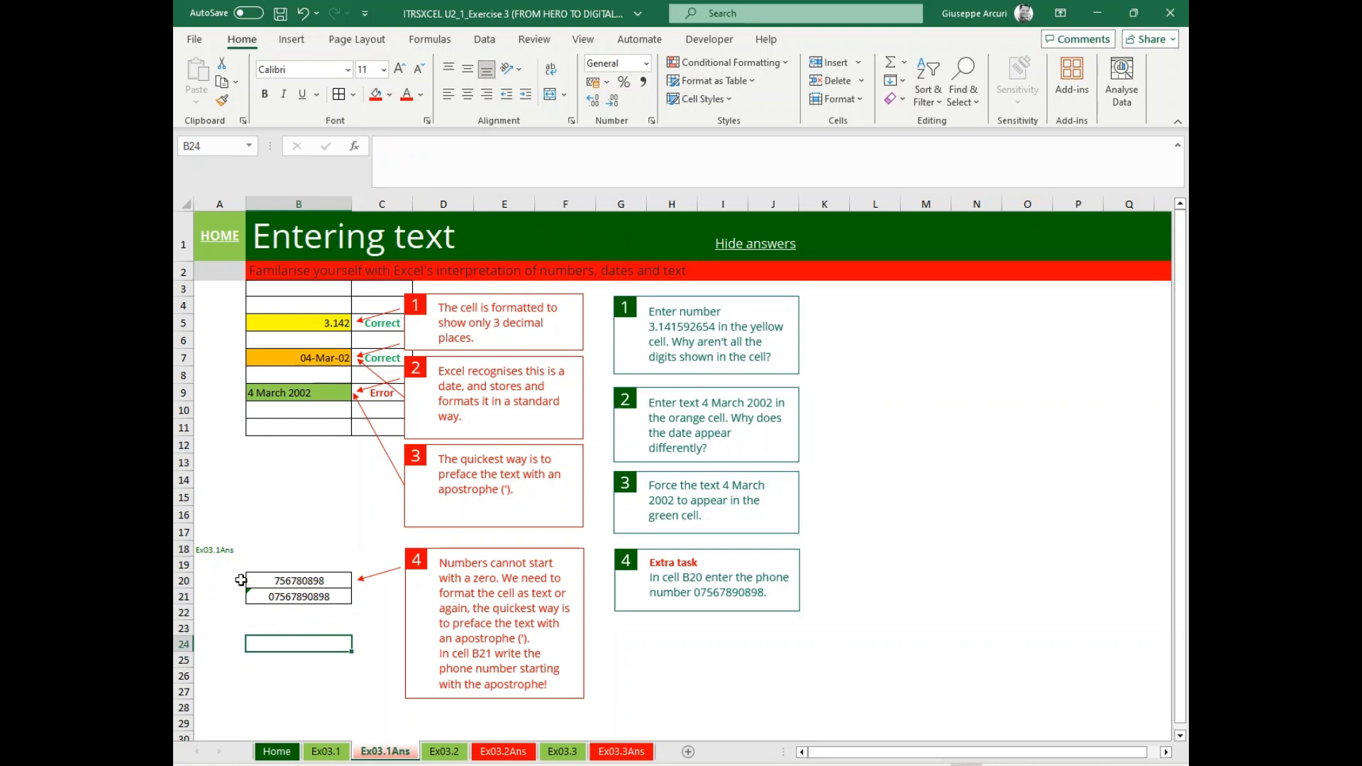
{"action": "left_click", "coordinate": [276, 581]}
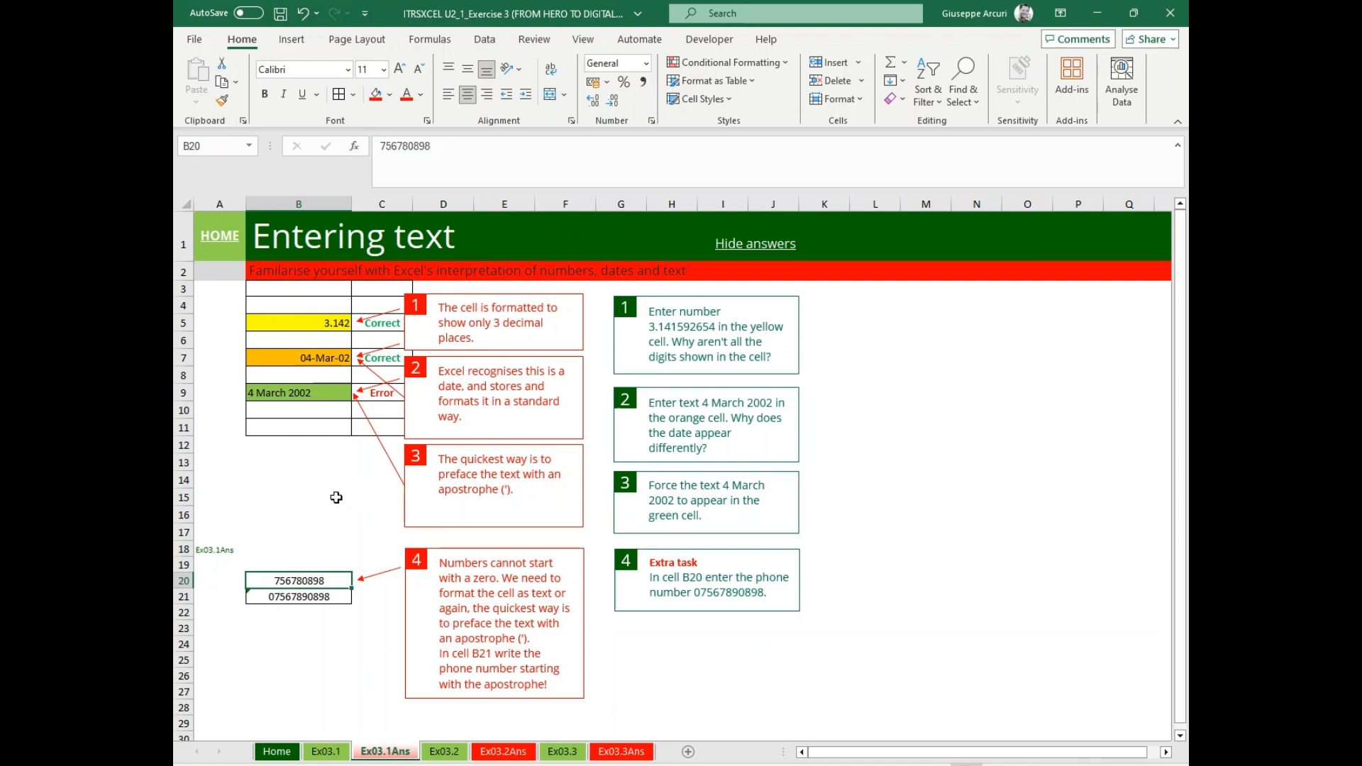
Return to the Home sheet and open Task 2, Ex03.2.
{"action": "left_click", "coordinate": [220, 246]}
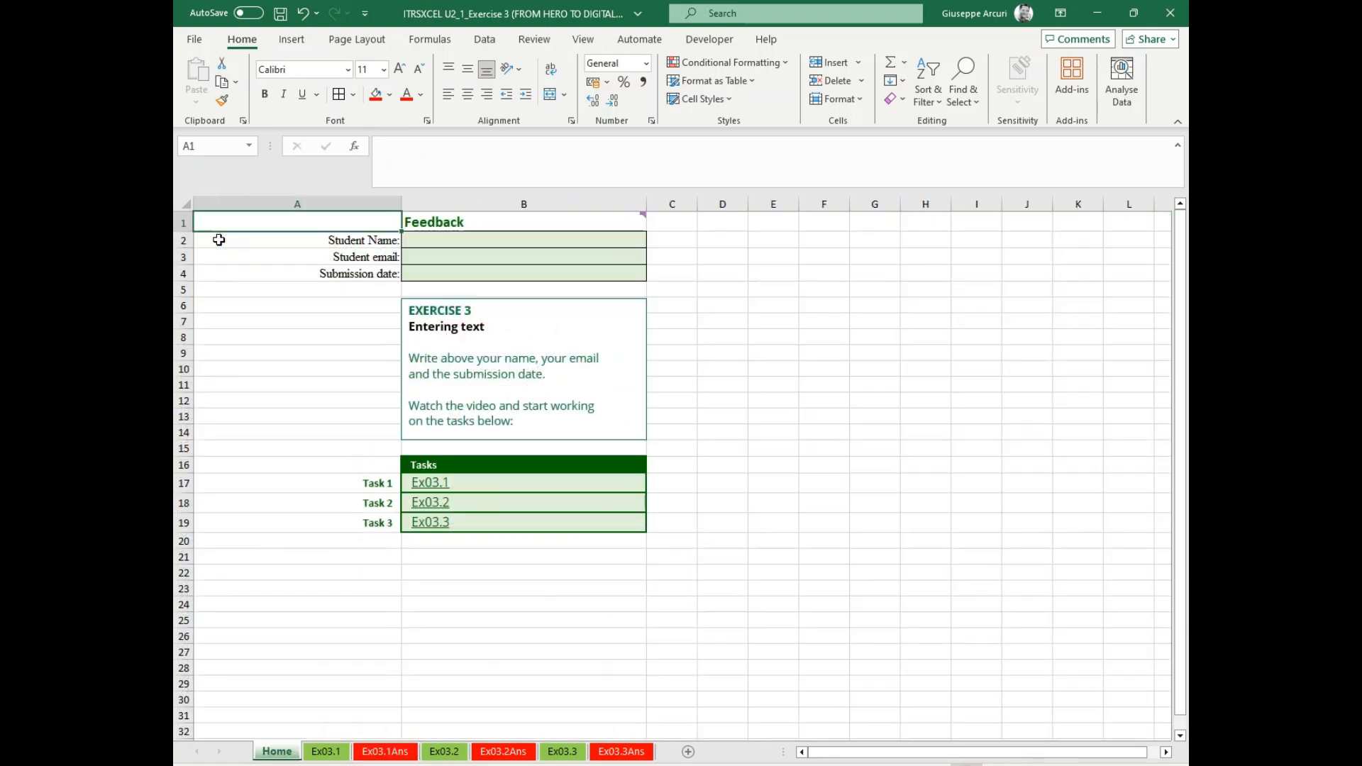
{"action": "left_click", "coordinate": [434, 505]}
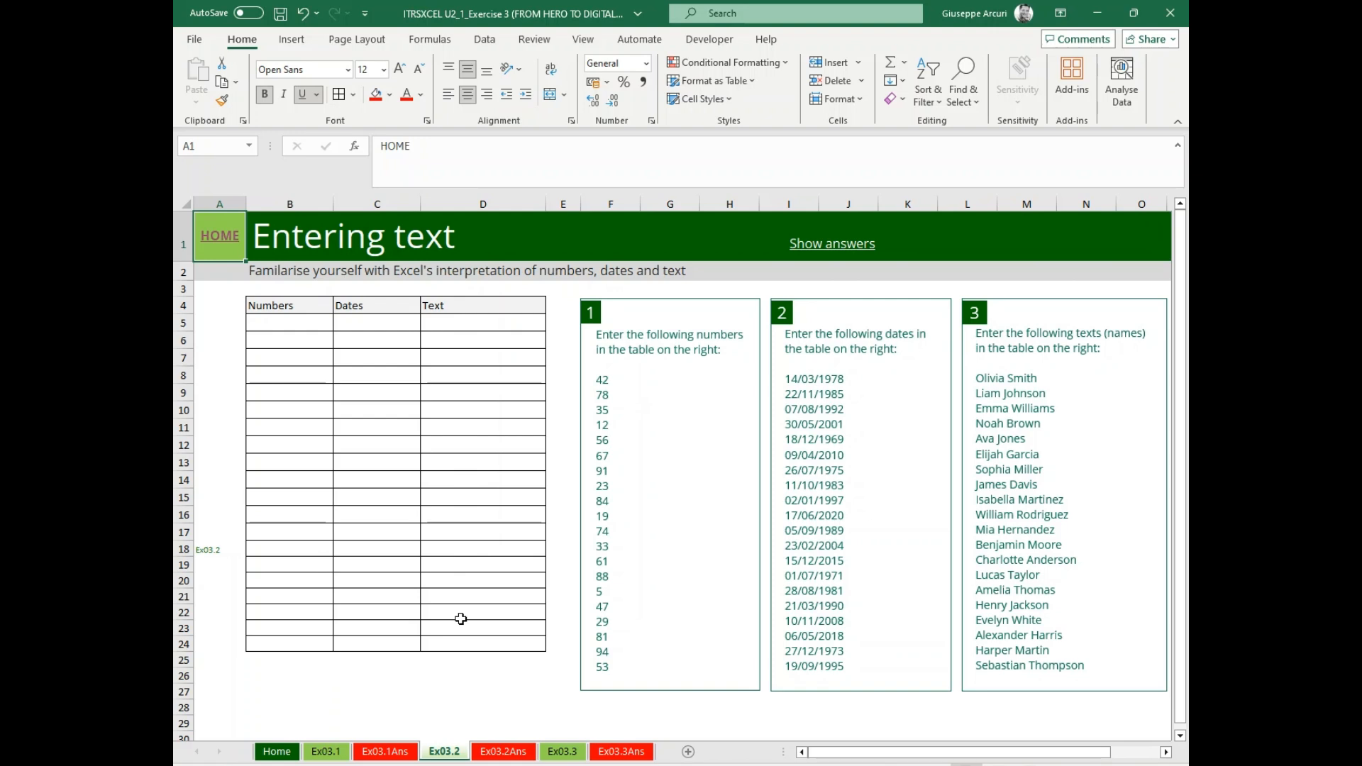
Enter the first listed person's full name in cell D5 of the Text column and show the answers to check it.
{"action": "left_click", "coordinate": [461, 323]}
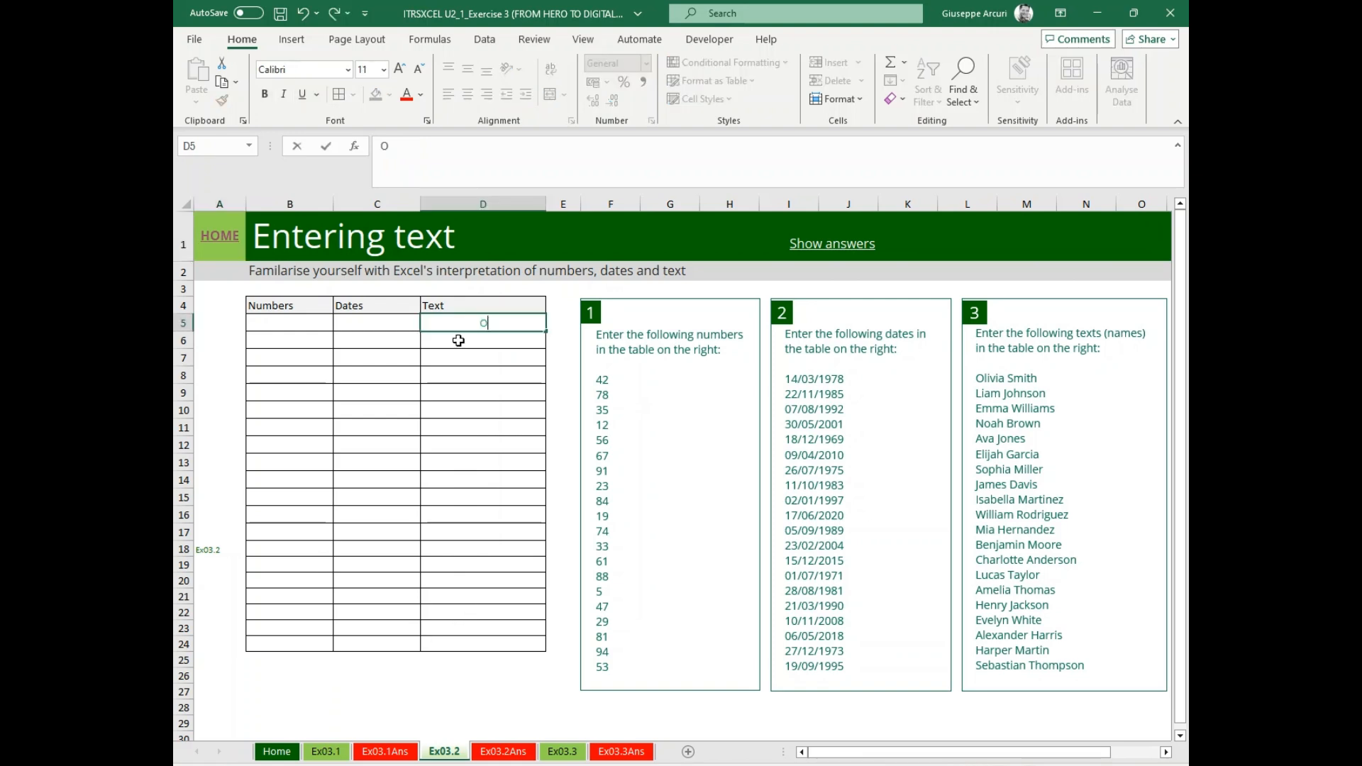
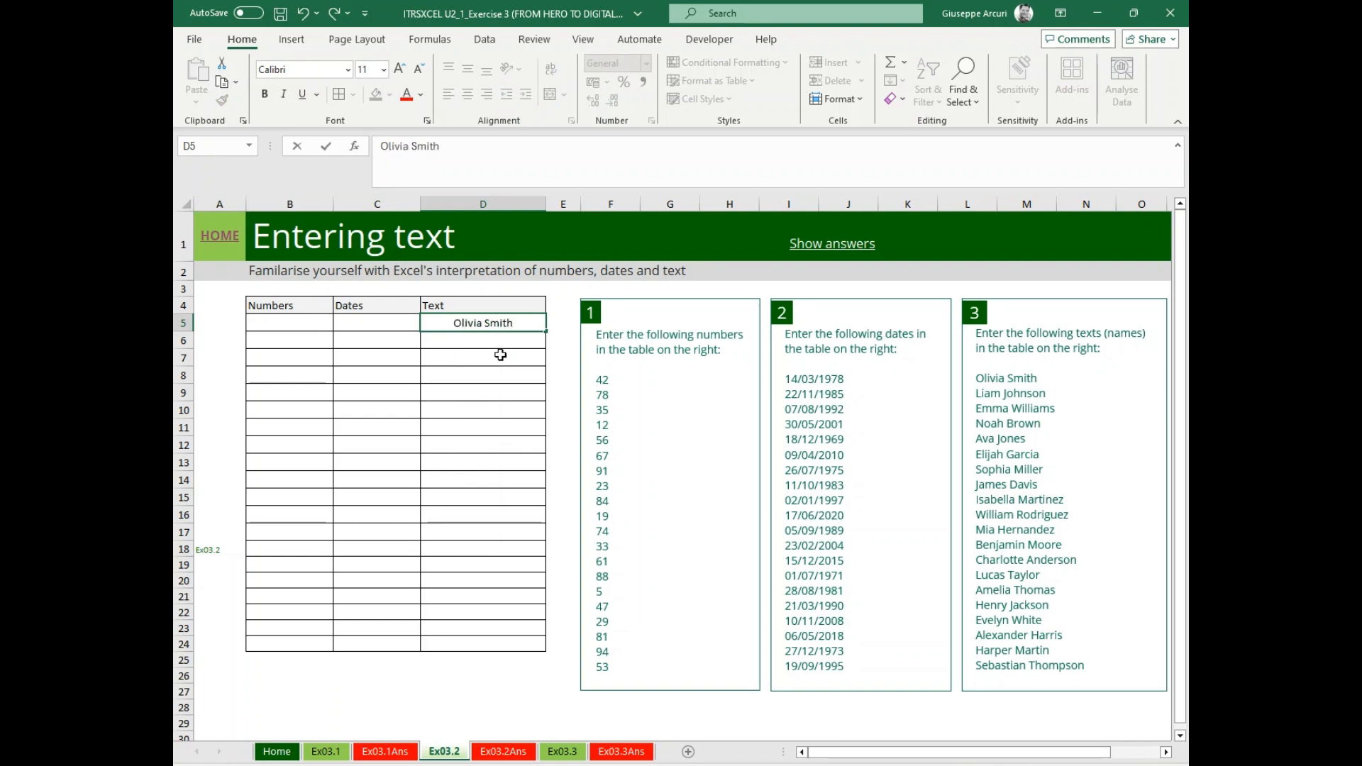
{"action": "key", "text": "Return"}
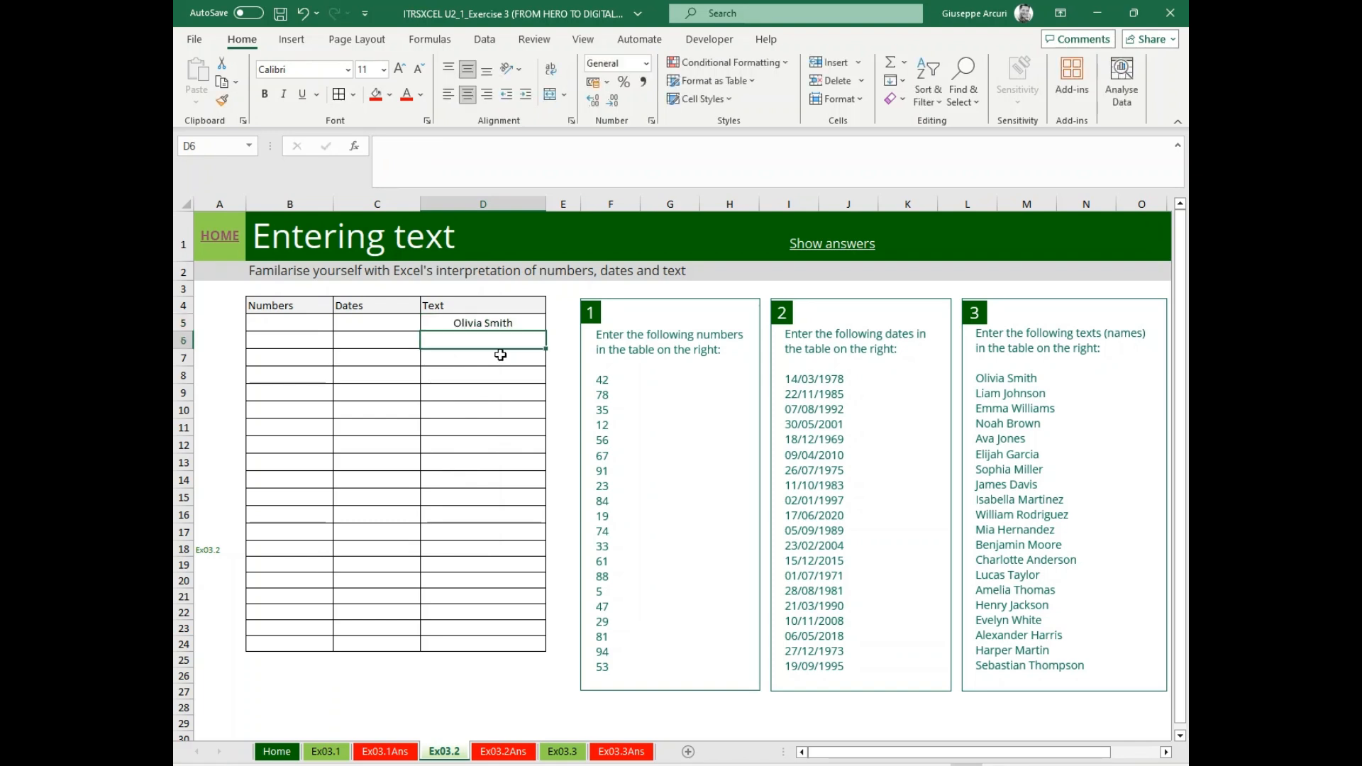
{"action": "left_click", "coordinate": [825, 252]}
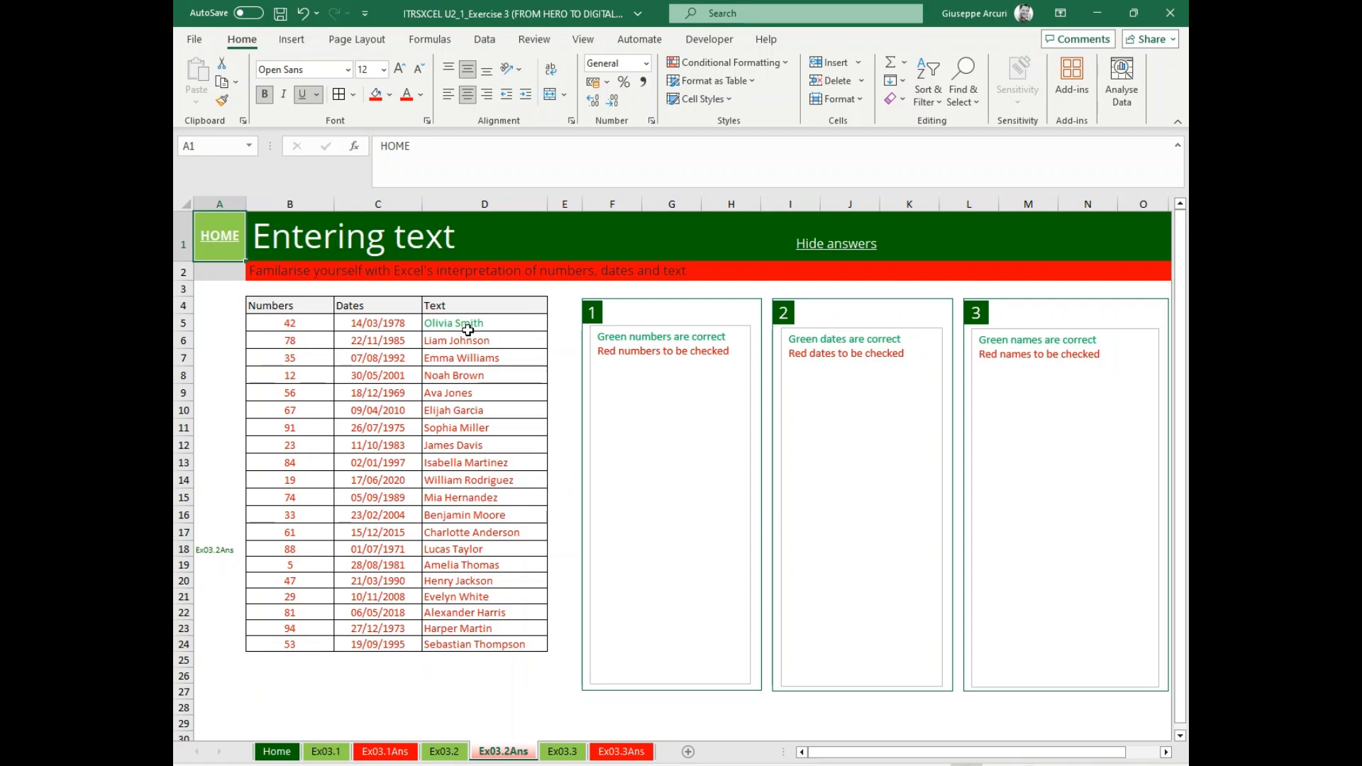
Open Task 3, Ex03.3, through the Home sheet and enter 54 in cell D7.
{"action": "left_click", "coordinate": [221, 237]}
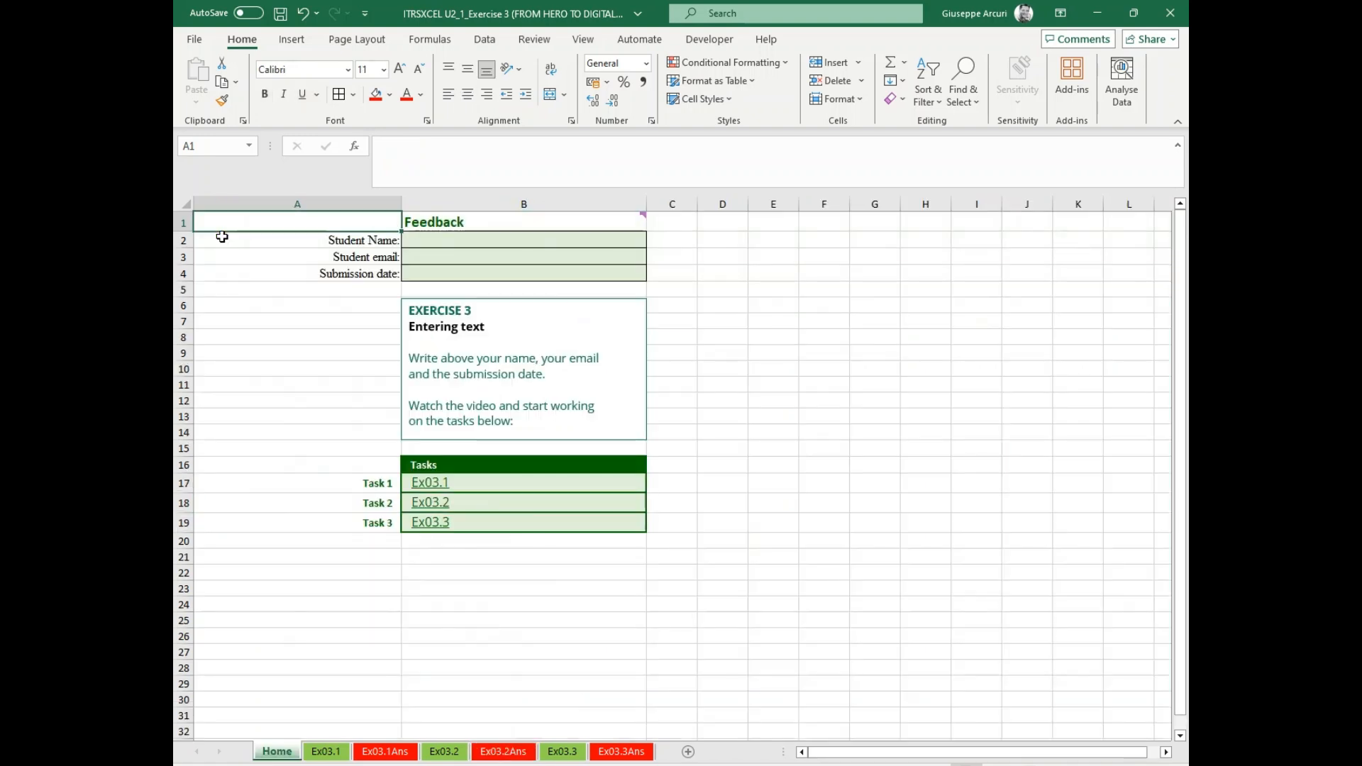
{"action": "left_click", "coordinate": [434, 525]}
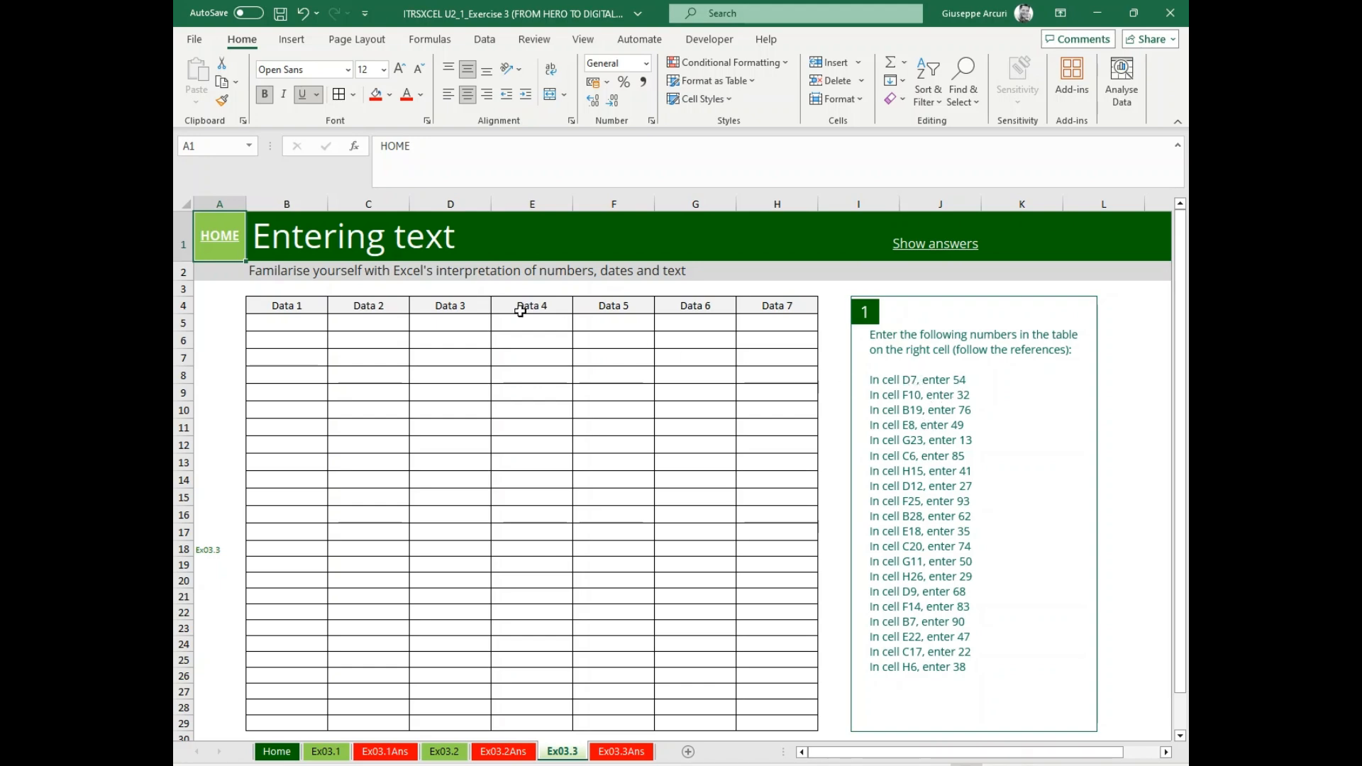
{"action": "left_click", "coordinate": [440, 352]}
{"action": "type", "text": "54"}
{"action": "key", "text": "Return"}
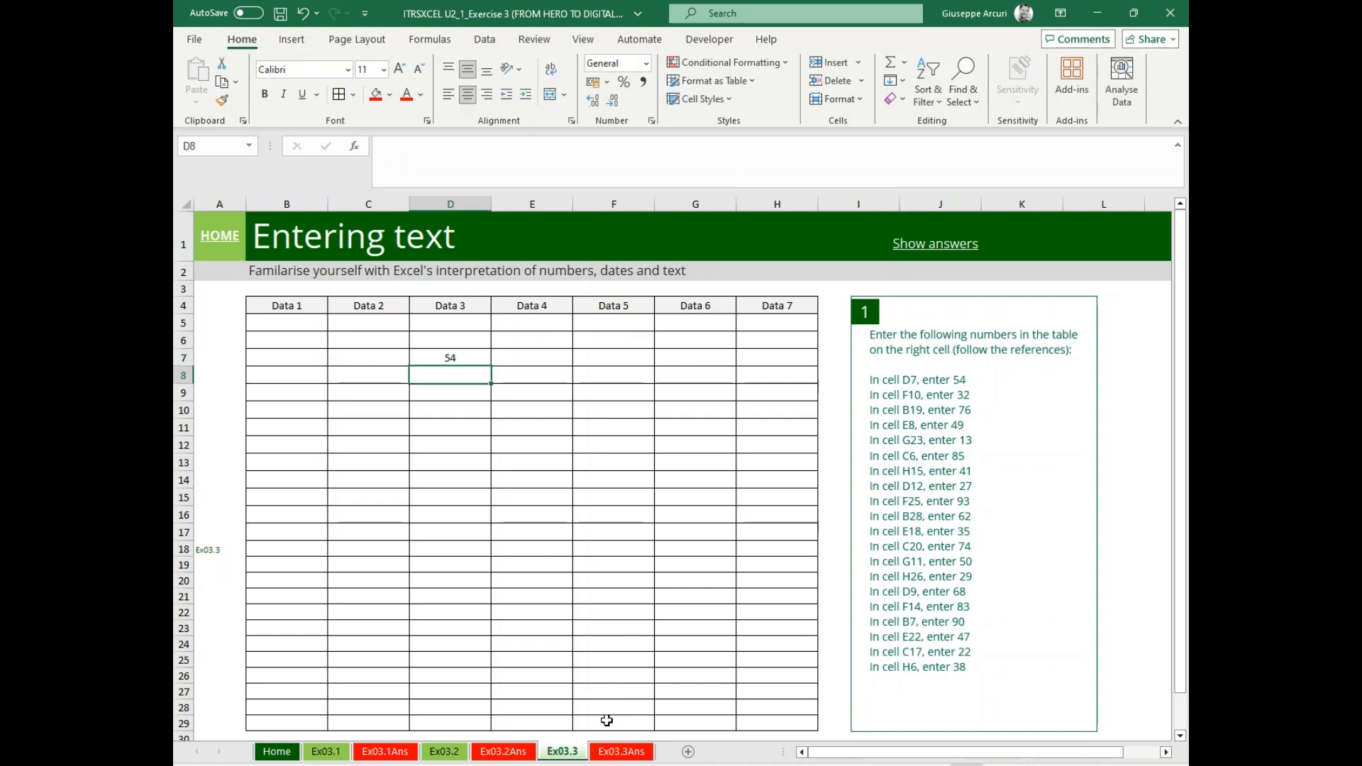
Check the D7 entry against the Ex03.3Ans sheet and hide the answers again.
{"action": "left_click", "coordinate": [616, 753]}
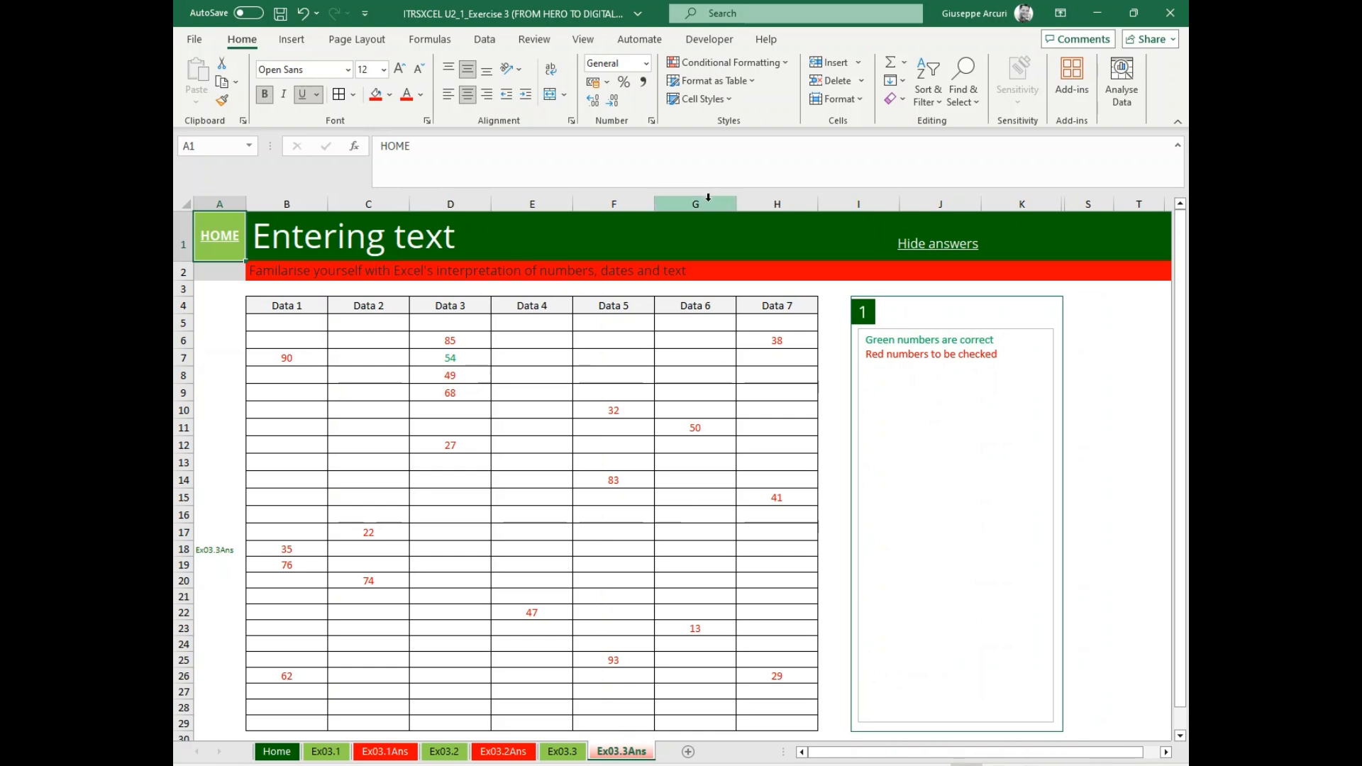
{"action": "left_click", "coordinate": [931, 248]}
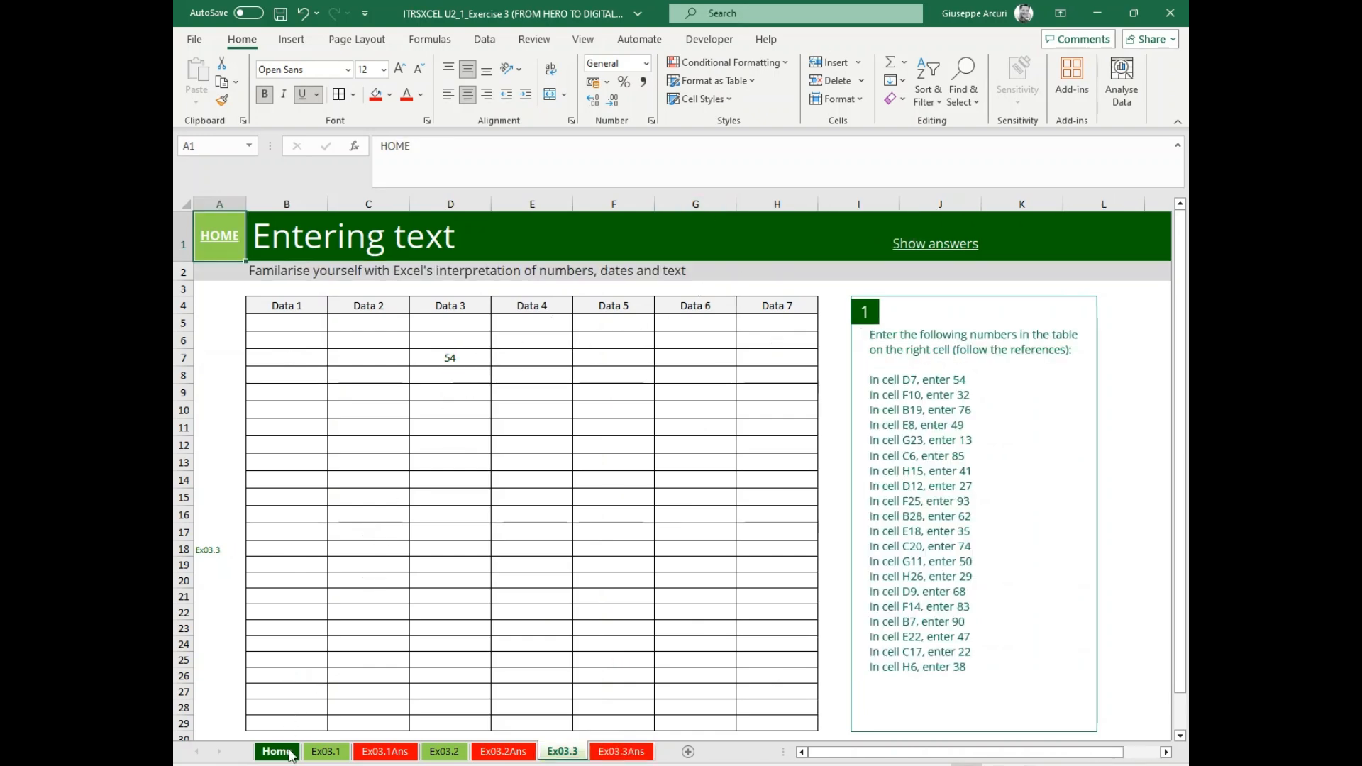